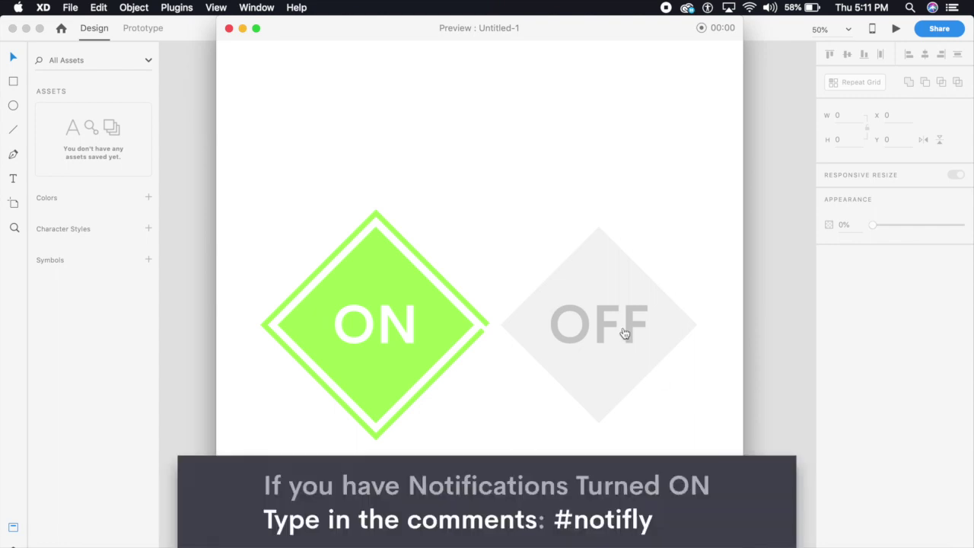
# Step: Test the outline animation between the ON and OFF diamonds in the preview, and close the preview window
pyautogui.click(623, 333)
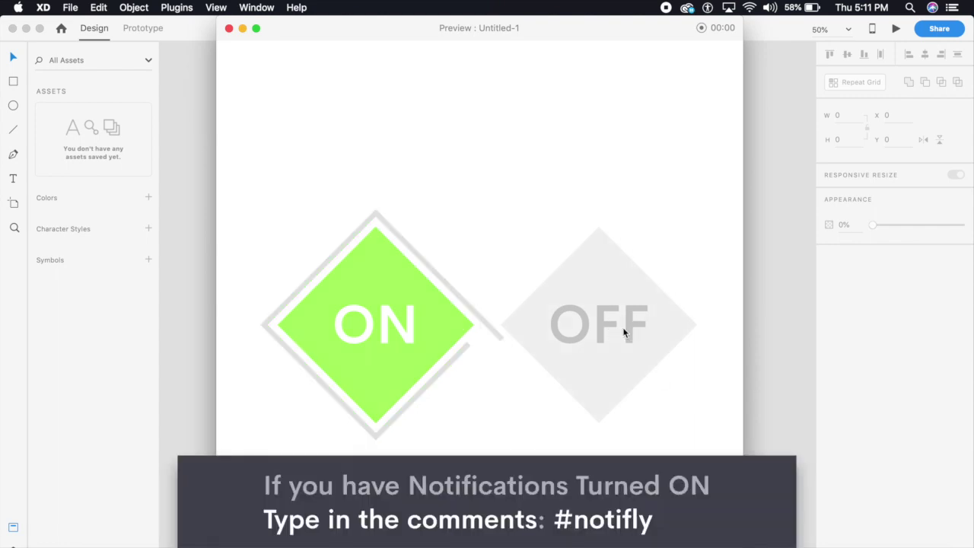
pyautogui.click(431, 332)
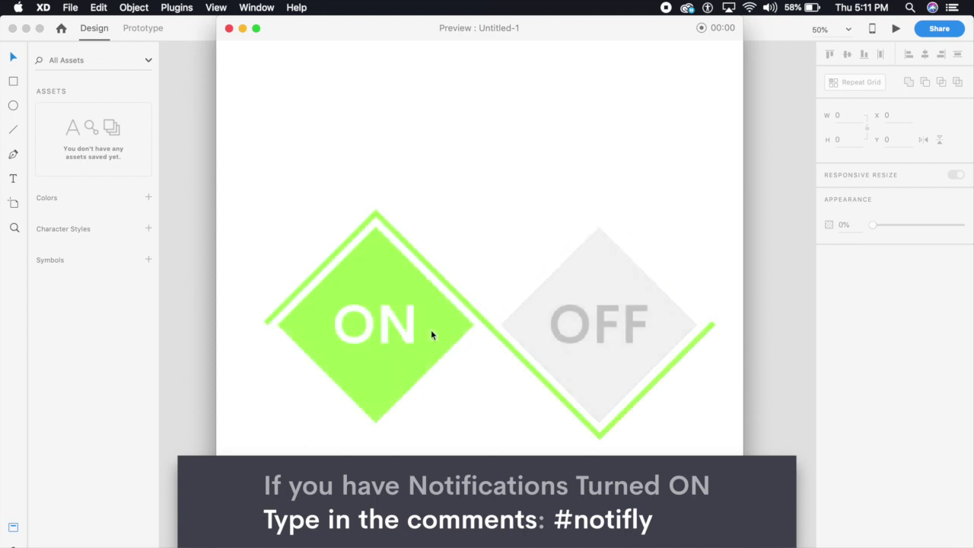
pyautogui.click(563, 327)
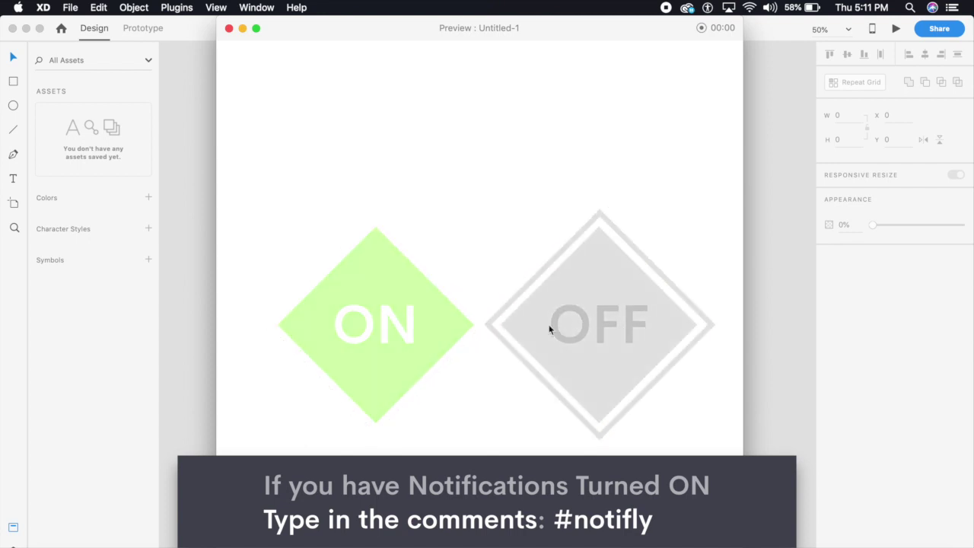
pyautogui.click(432, 354)
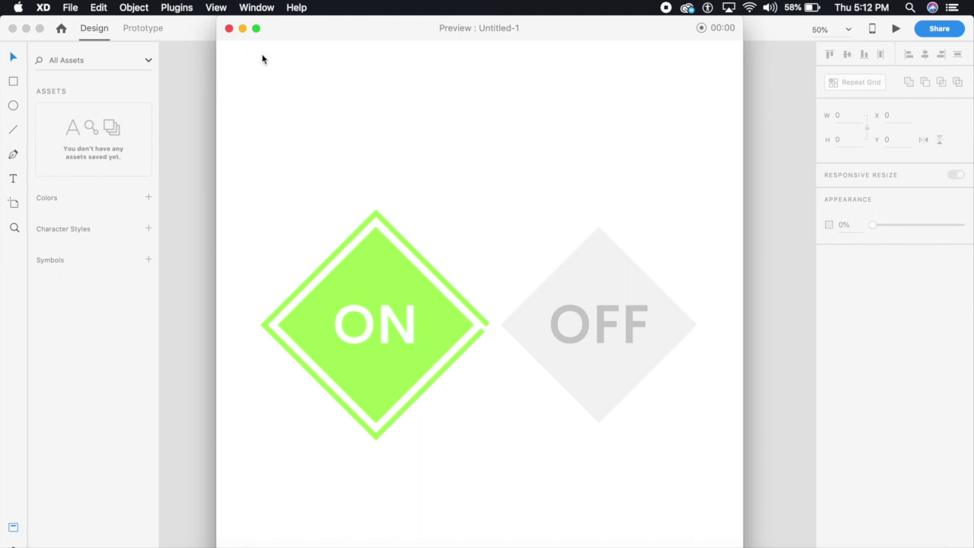
pyautogui.click(229, 29)
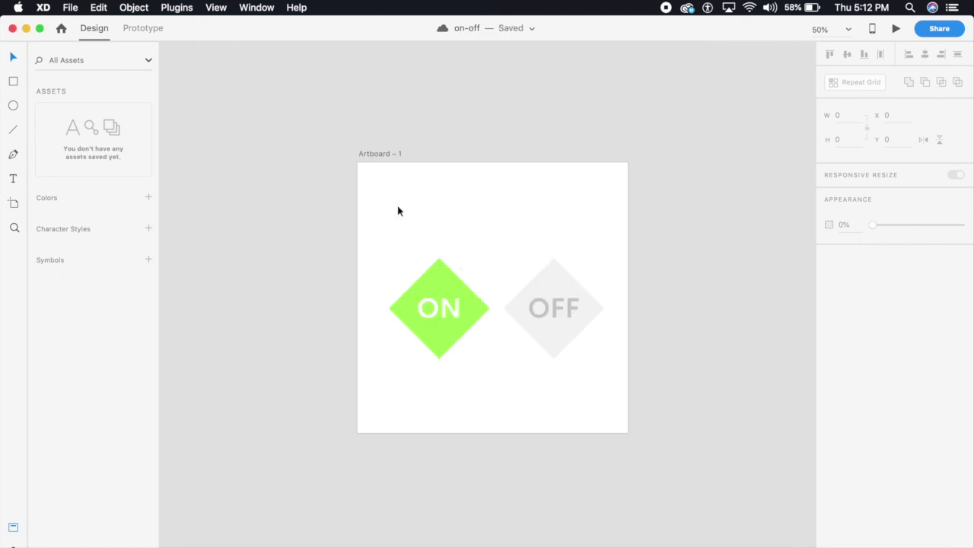
pyautogui.moveTo(589, 369); pyautogui.dragTo(575, 362)
pyautogui.press('super+plus')
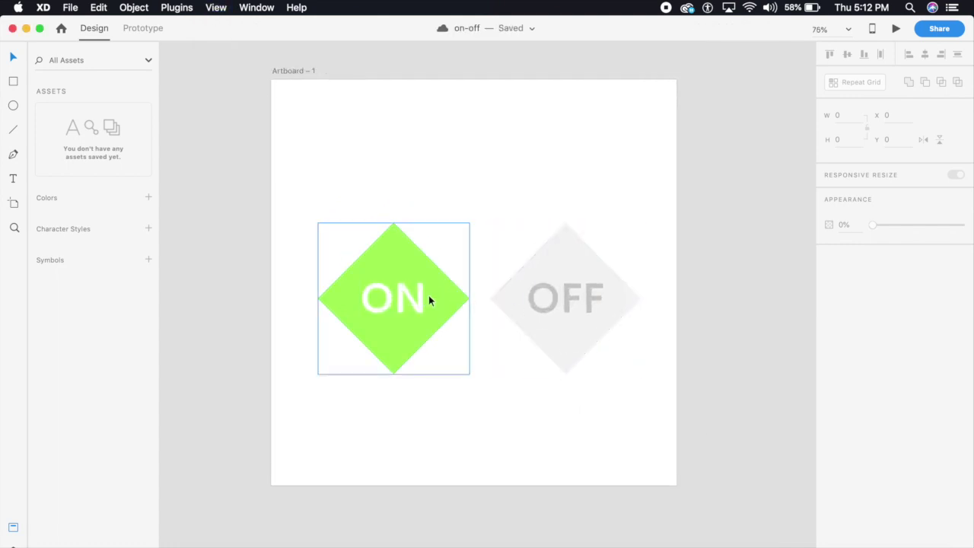
pyautogui.click(426, 265)
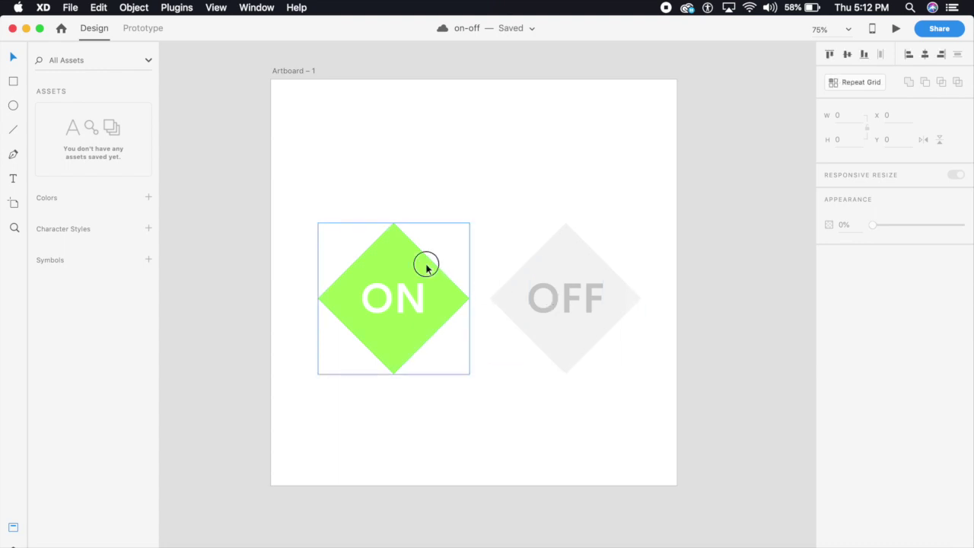
pyautogui.click(574, 319)
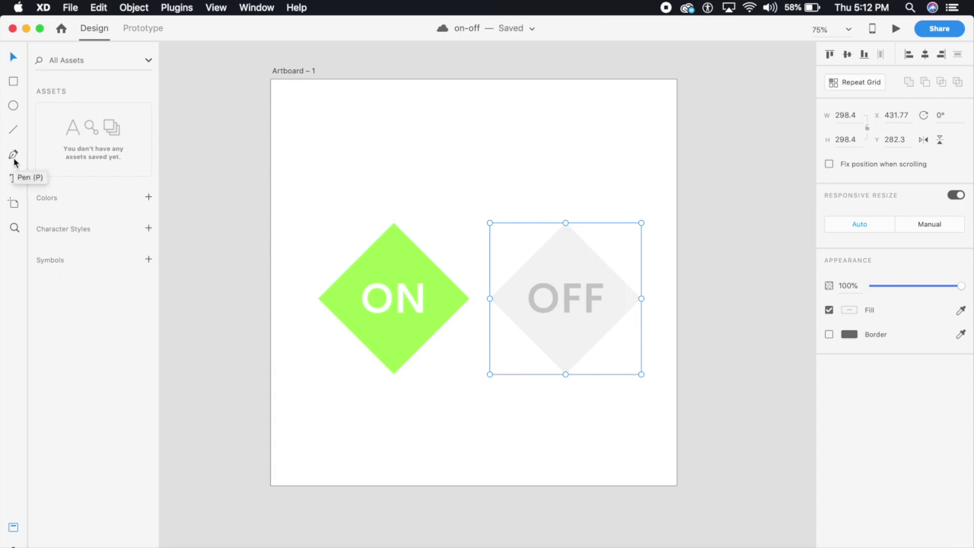
# Step: Draw an open Pen path about 309 × 309 around the ON diamond, leaving a small gap at its right corner
pyautogui.click(13, 156)
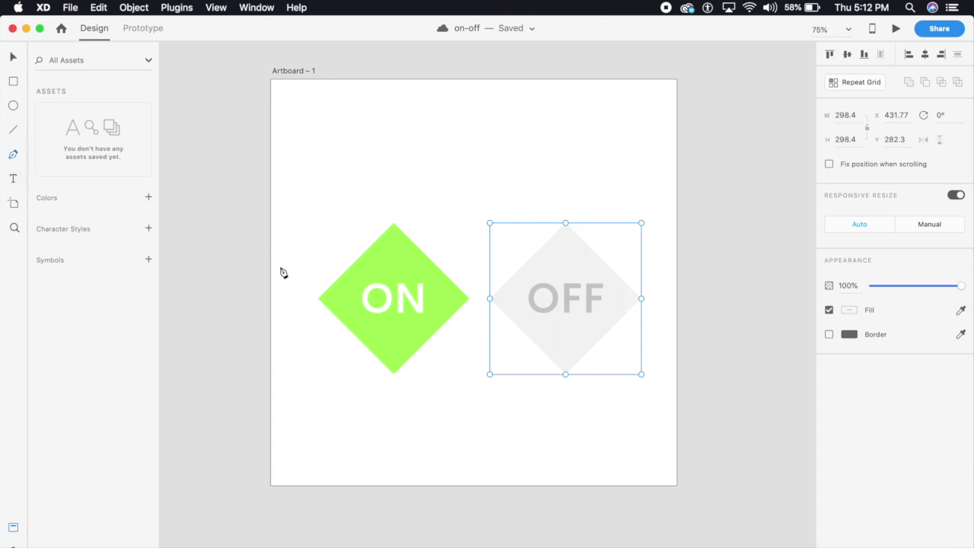
pyautogui.press('super+2')
pyautogui.moveTo(359, 353); pyautogui.dragTo(581, 359)
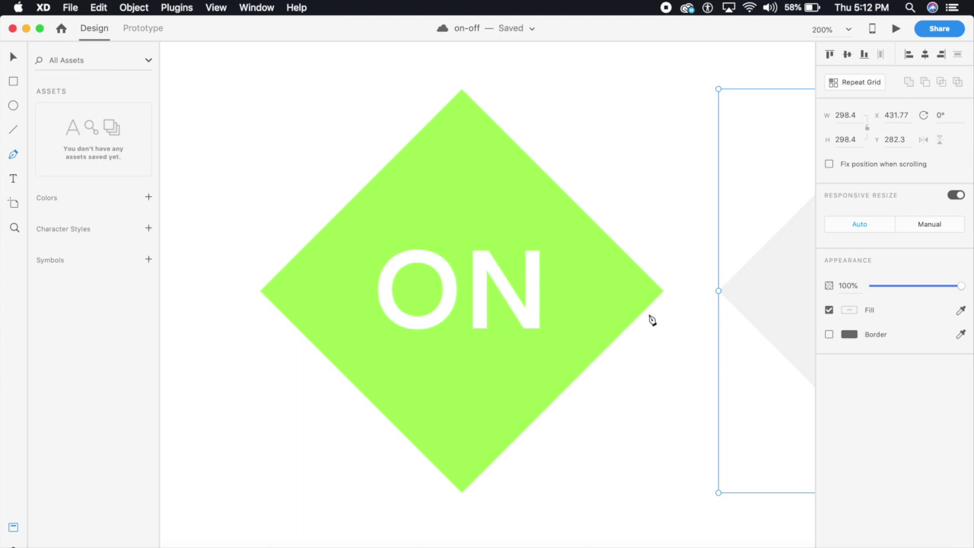
pyautogui.click(664, 296)
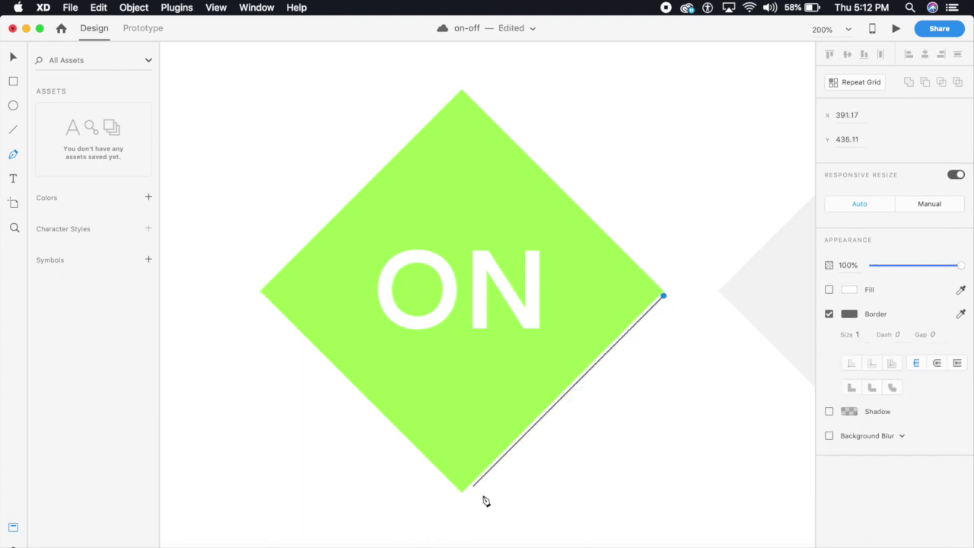
pyautogui.click(461, 498)
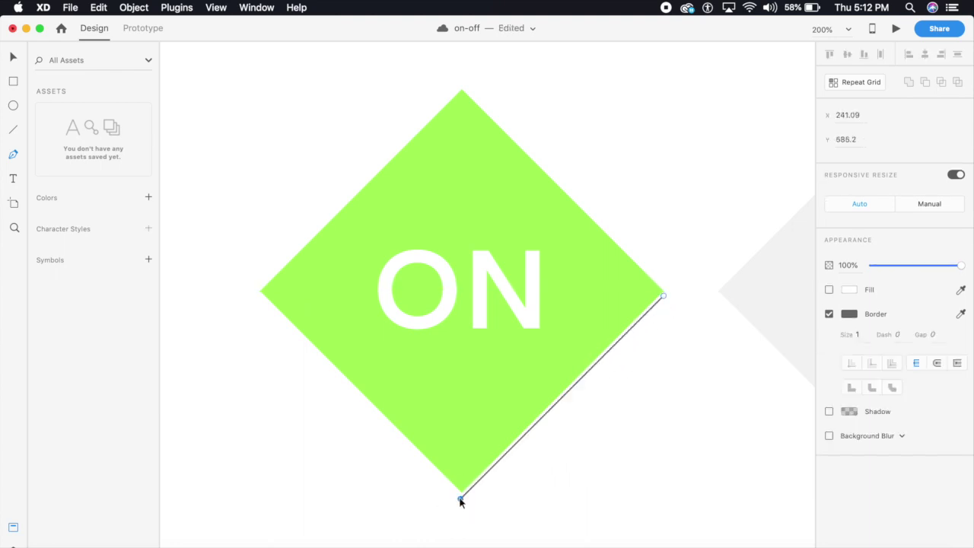
pyautogui.click(252, 290)
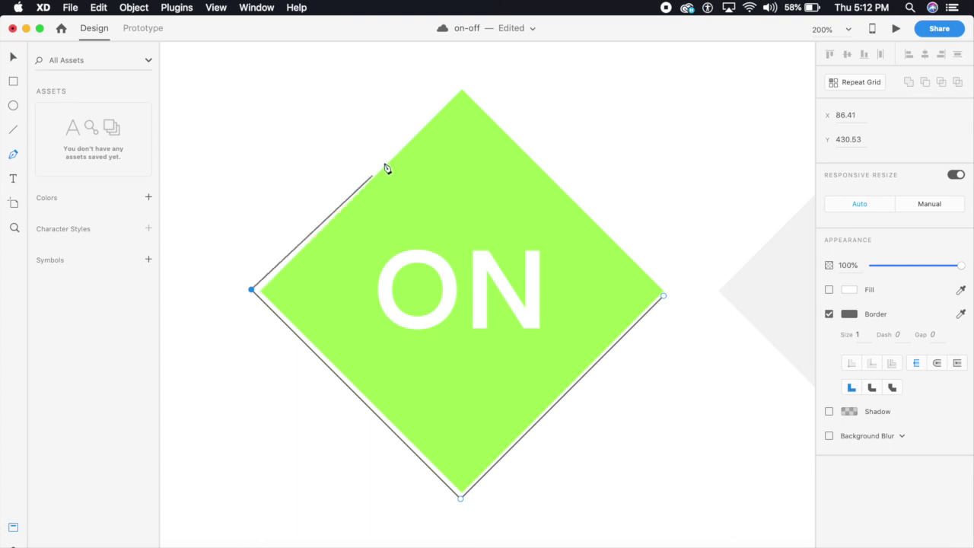
pyautogui.click(461, 81)
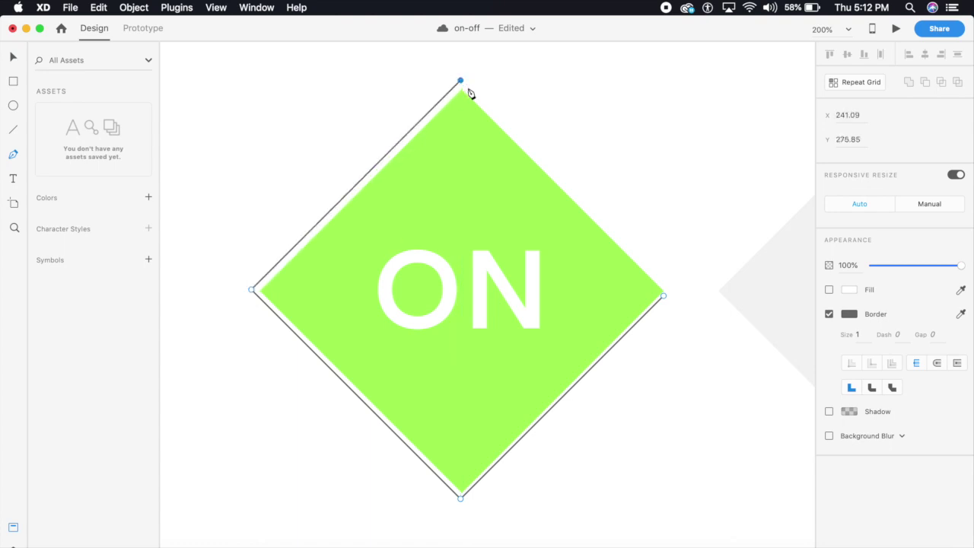
pyautogui.click(673, 288)
pyautogui.press('v')
pyautogui.click(674, 371)
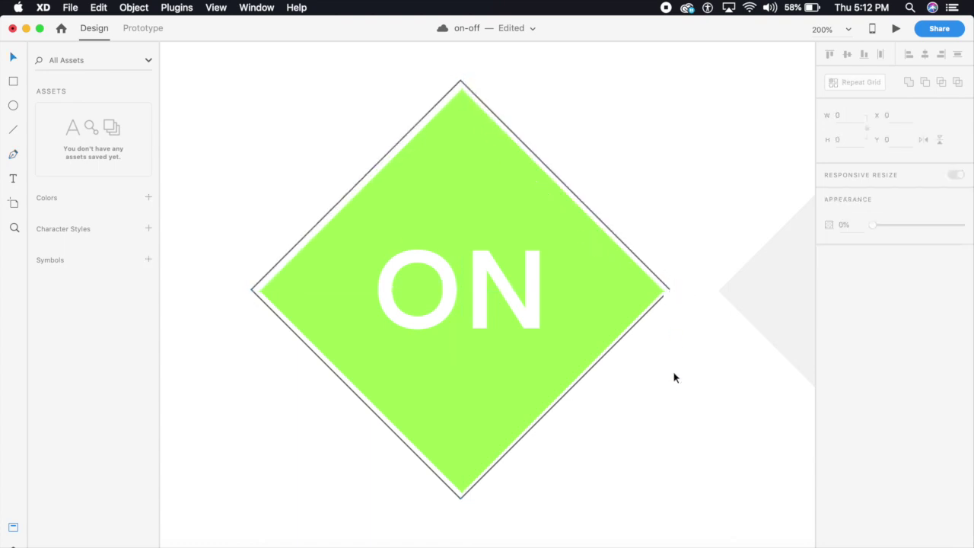
# Step: Set the border size of the outline around the ON diamond to 8
pyautogui.click(635, 260)
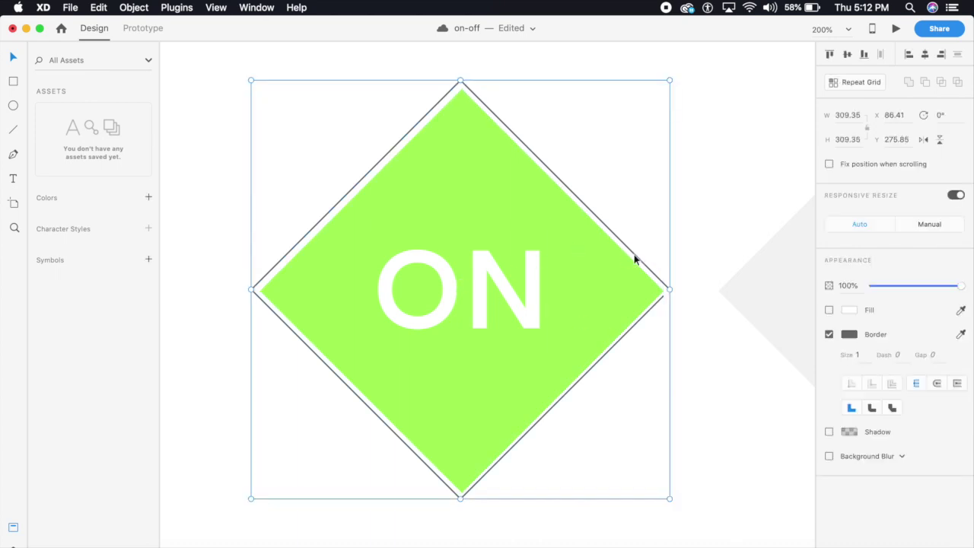
pyautogui.write('4')
pyautogui.press('Return')
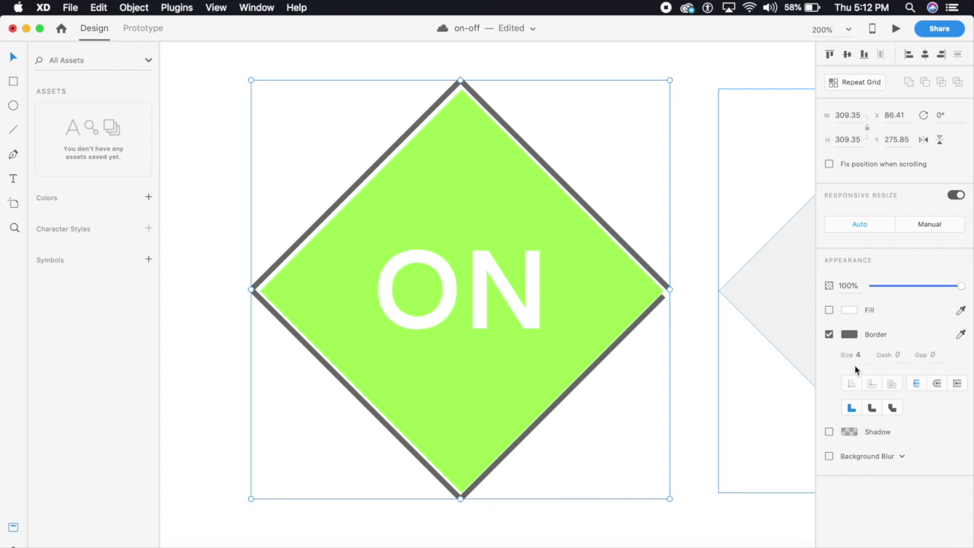
pyautogui.write('8')
pyautogui.press('Return')
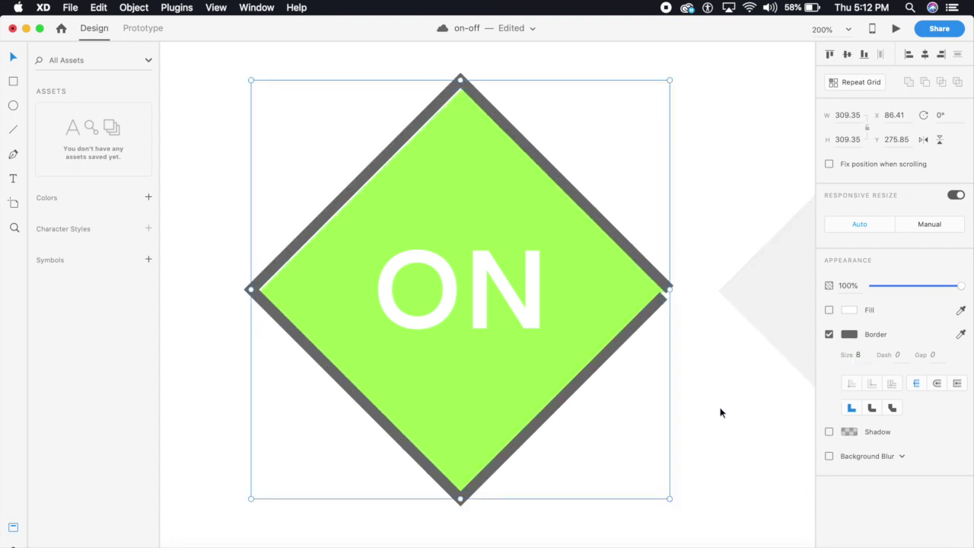
# Step: Enlarge the outline proportionally to about 325 × 325 and centre it around the ON diamond
pyautogui.moveTo(721, 403); pyautogui.dragTo(620, 398)
pyautogui.press('super+minus')
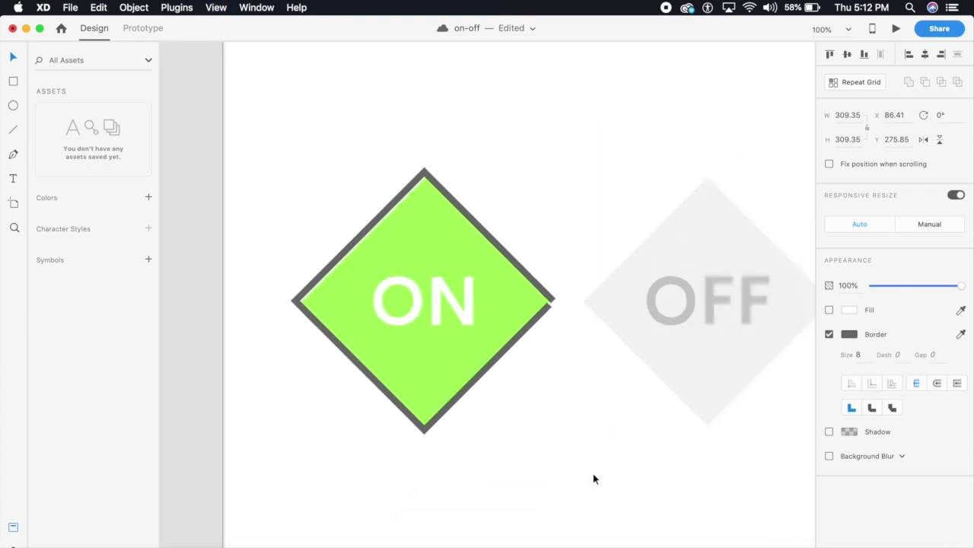
pyautogui.moveTo(541, 406); pyautogui.dragTo(552, 416)
pyautogui.moveTo(513, 349); pyautogui.dragTo(507, 339)
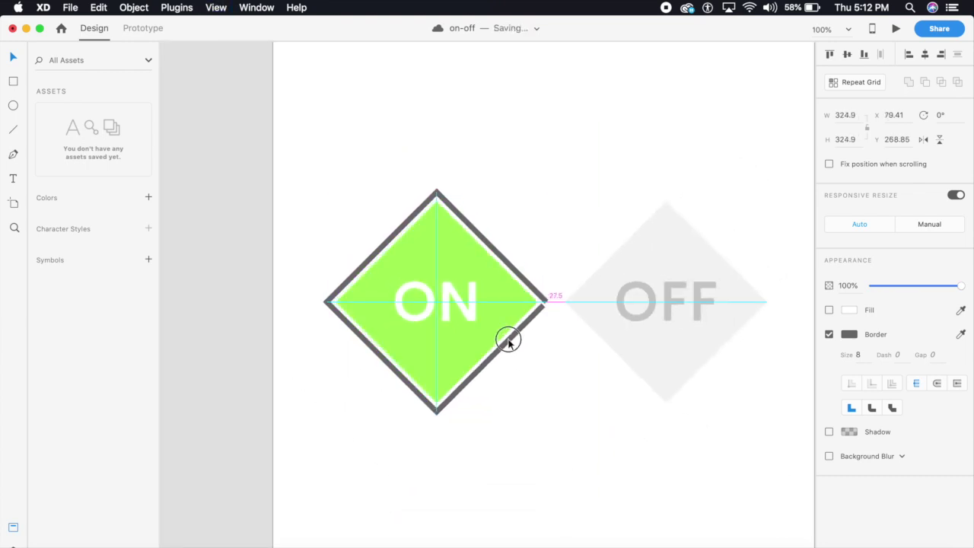
pyautogui.click(578, 482)
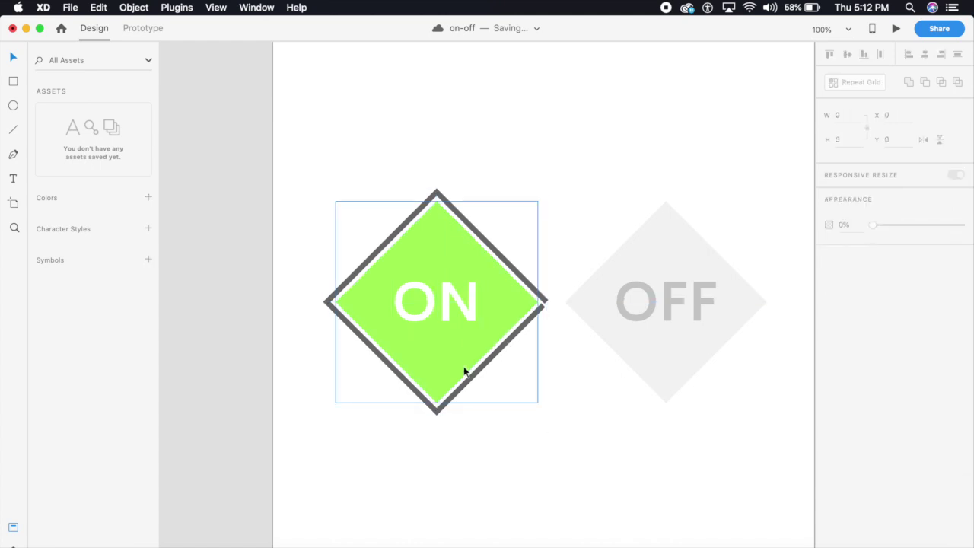
# Step: Change the outline's border colour to the saved green swatch
pyautogui.click(544, 300)
pyautogui.click(852, 335)
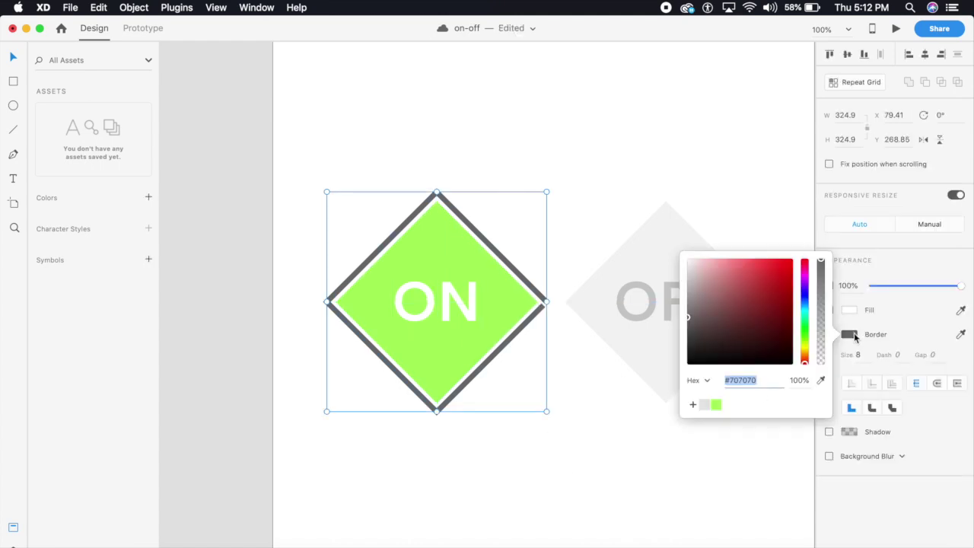
pyautogui.click(716, 405)
pyautogui.click(688, 455)
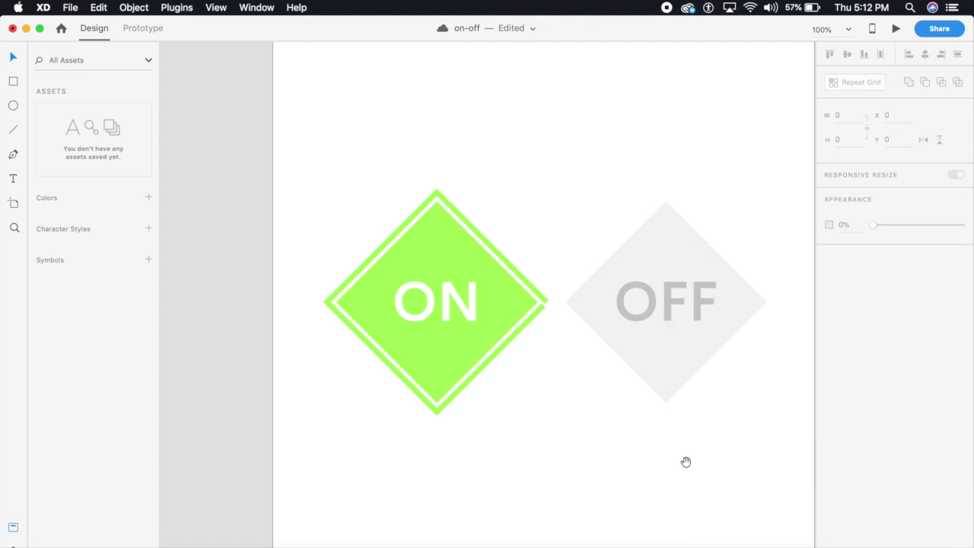
# Step: Add a few closely spaced anchor points near the upper loose end of the green outline, beside the right corner of the ON diamond
pyautogui.moveTo(688, 460); pyautogui.dragTo(615, 455)
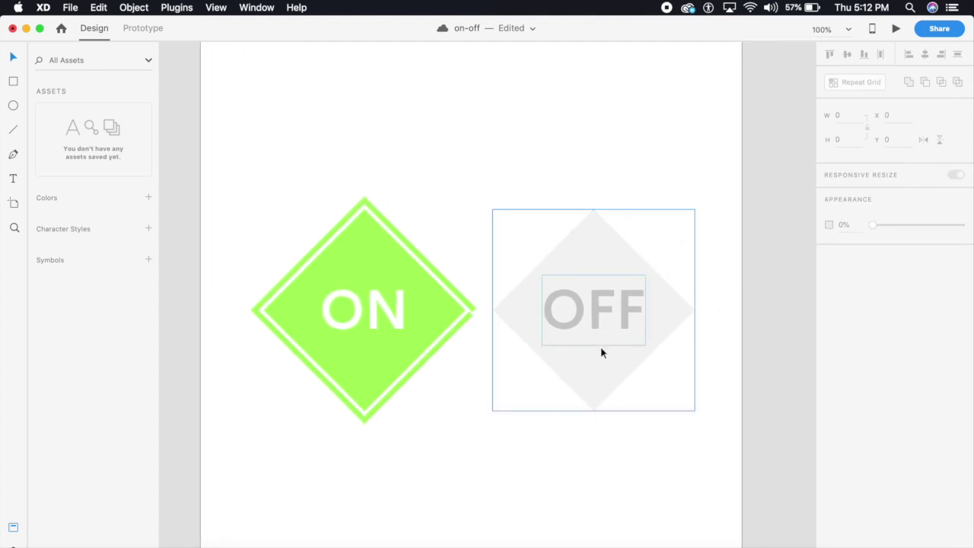
pyautogui.moveTo(702, 266); pyautogui.dragTo(680, 276)
pyautogui.press('super+minus')
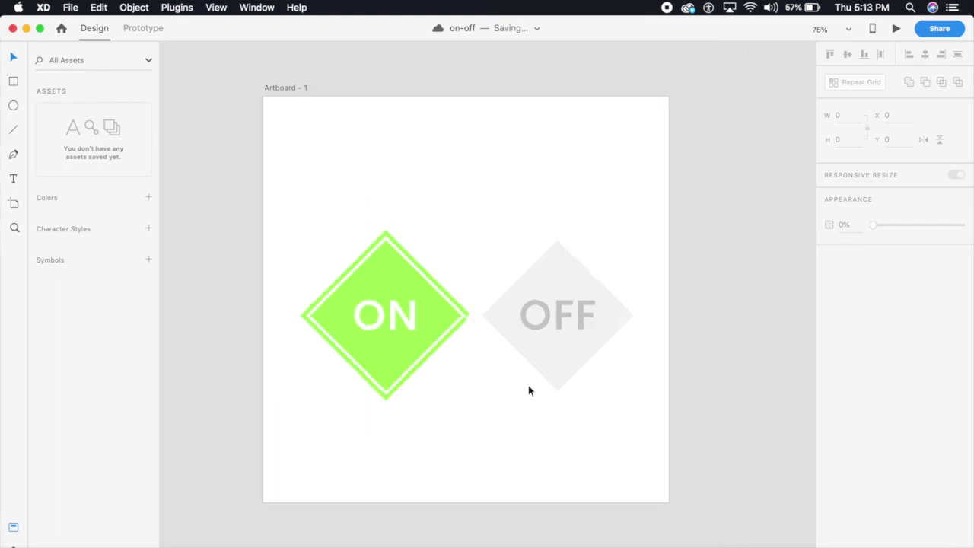
pyautogui.press('super+plus')
pyautogui.press('super+plus')
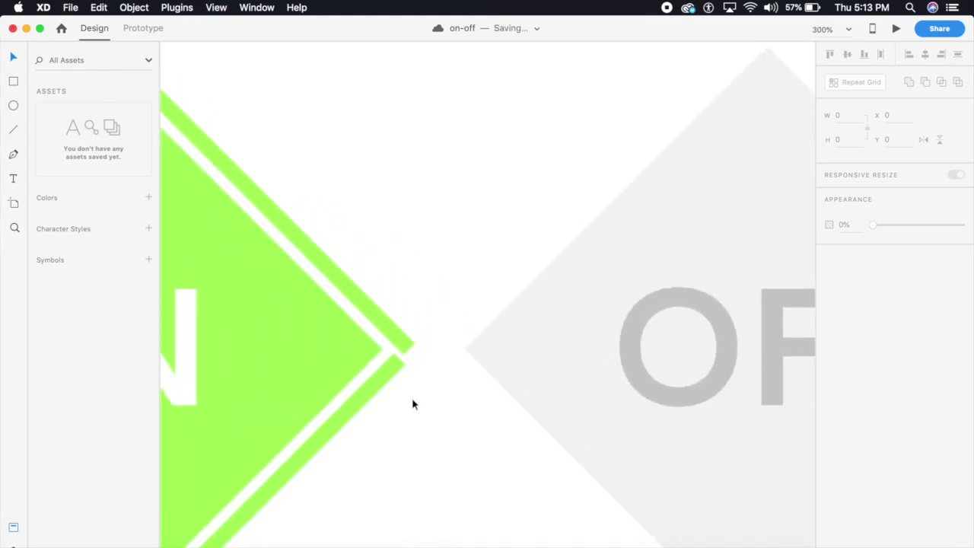
pyautogui.press('super+plus')
pyautogui.press('super+plus')
pyautogui.moveTo(380, 391); pyautogui.dragTo(467, 385)
pyautogui.press('super+plus')
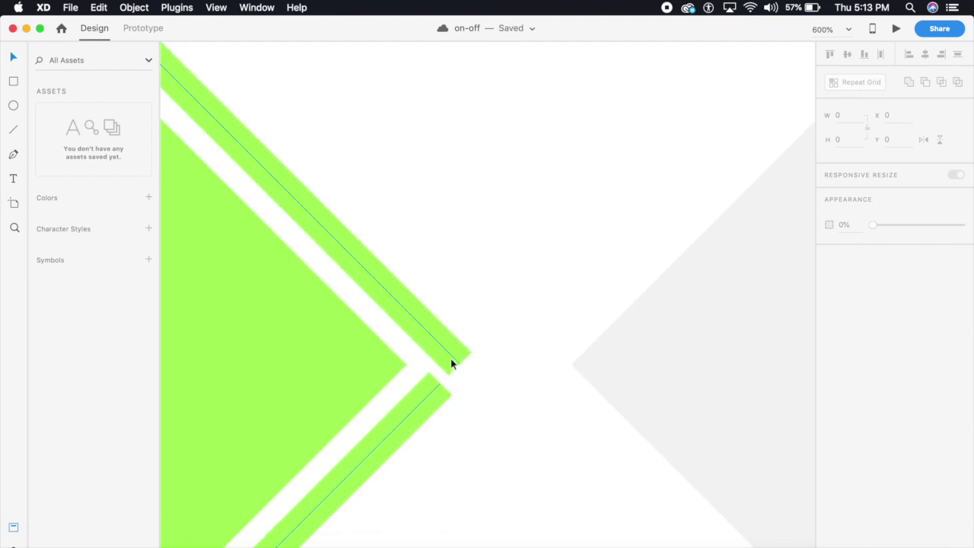
pyautogui.click(448, 355)
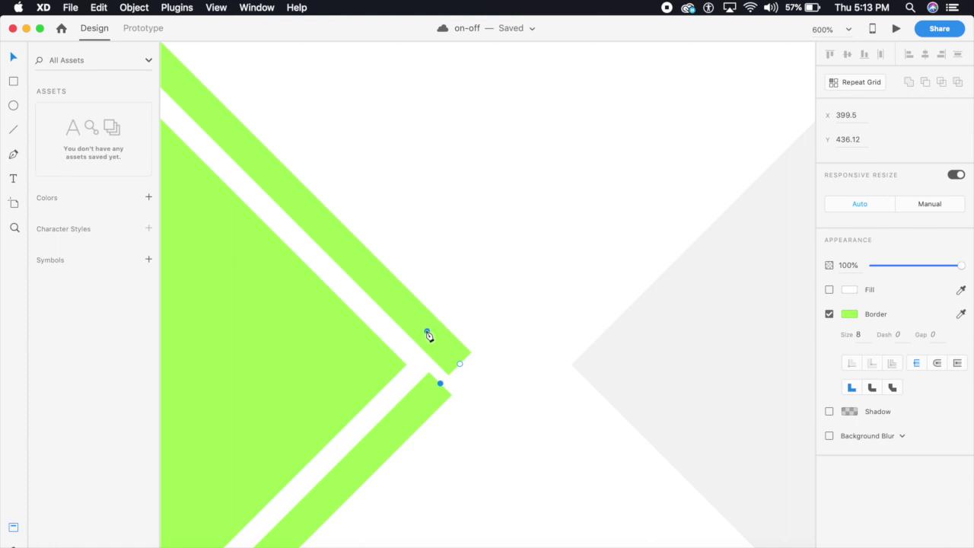
pyautogui.click(427, 334)
pyautogui.moveTo(434, 339); pyautogui.dragTo(436, 341)
pyautogui.moveTo(430, 280); pyautogui.dragTo(437, 349)
pyautogui.moveTo(427, 256); pyautogui.dragTo(435, 337)
pyautogui.moveTo(413, 233); pyautogui.dragTo(451, 353)
pyautogui.click(524, 309)
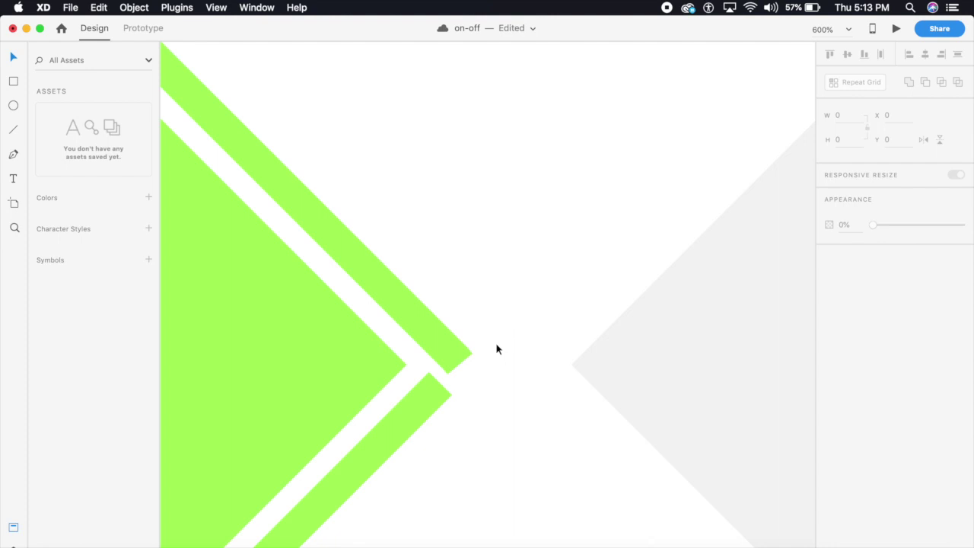
pyautogui.click(447, 284)
pyautogui.doubleClick(441, 347)
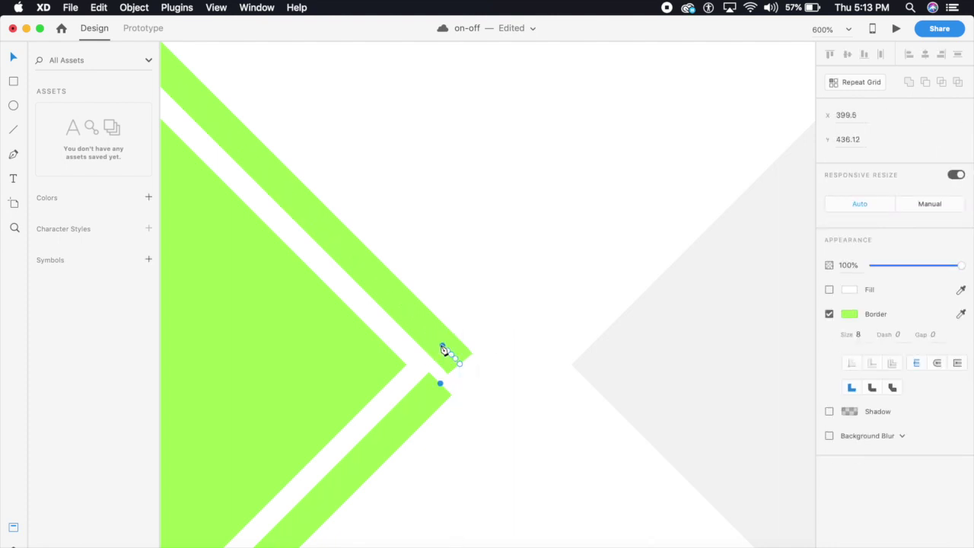
# Step: Duplicate the artboard that contains the ON and OFF diamonds
pyautogui.press('super+0')
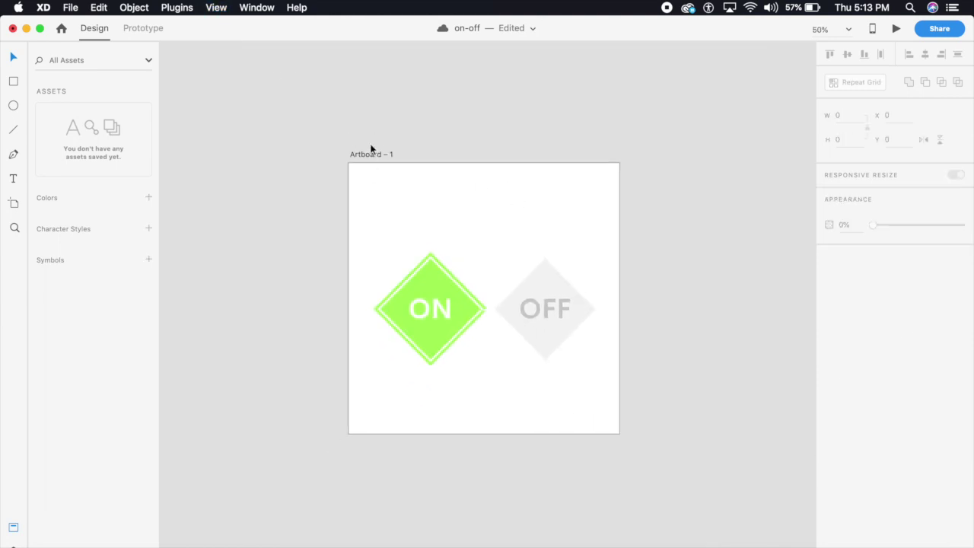
pyautogui.click(375, 155)
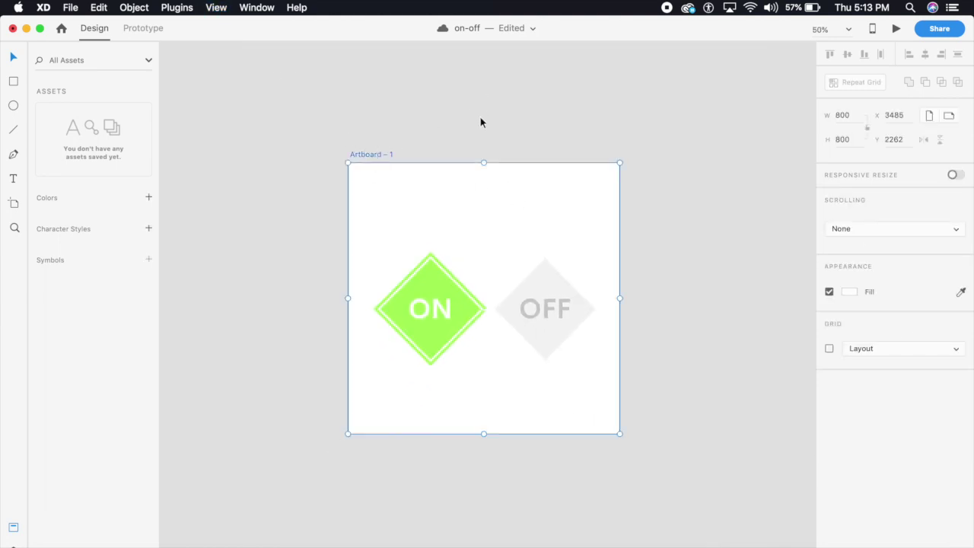
pyautogui.press('super+d')
pyautogui.click(477, 140)
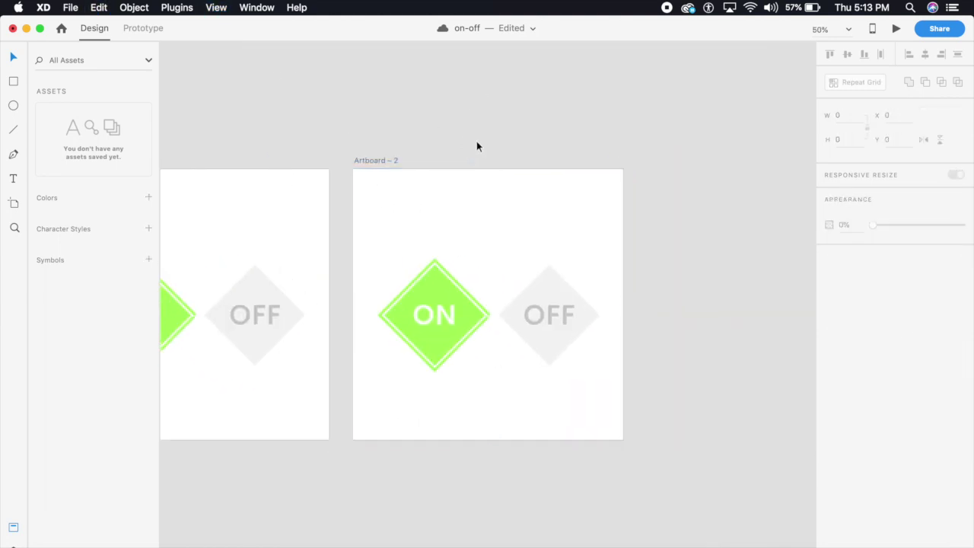
# Step: In the duplicated artboard, move the clustered end anchors of the green outline to just below the OFF diamond's bottom corner
pyautogui.press('super+0')
pyautogui.press('super+plus')
pyautogui.moveTo(587, 280); pyautogui.dragTo(280, 235)
pyautogui.press('super+plus')
pyautogui.press('super+plus')
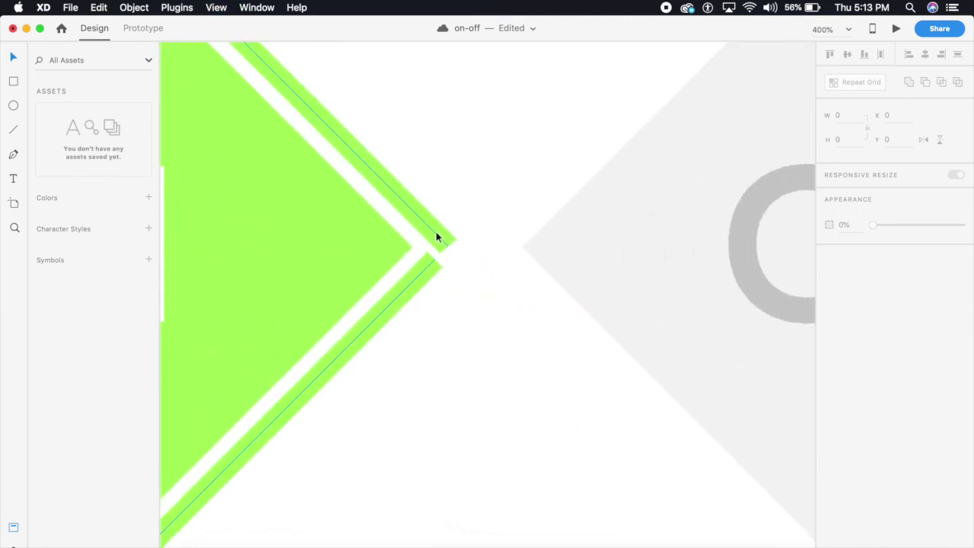
pyautogui.doubleClick(433, 231)
pyautogui.moveTo(437, 198); pyautogui.dragTo(456, 258)
pyautogui.moveTo(464, 270)
pyautogui.mouseDown()
pyautogui.moveTo(406, 267)
pyautogui.moveTo(239, 171)
pyautogui.moveTo(628, 499)
pyautogui.moveTo(644, 535)
pyautogui.mouseUp()
pyautogui.press('super+minus')
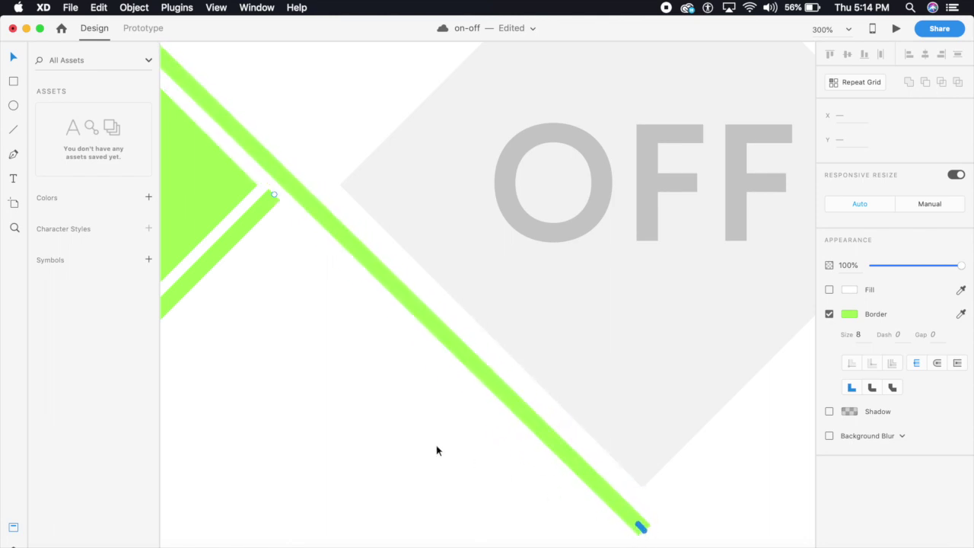
# Step: Move the outline's loose end anchor from the ON diamond's right corner to just below its bottom corner
pyautogui.click(282, 344)
pyautogui.moveTo(284, 337); pyautogui.dragTo(573, 315)
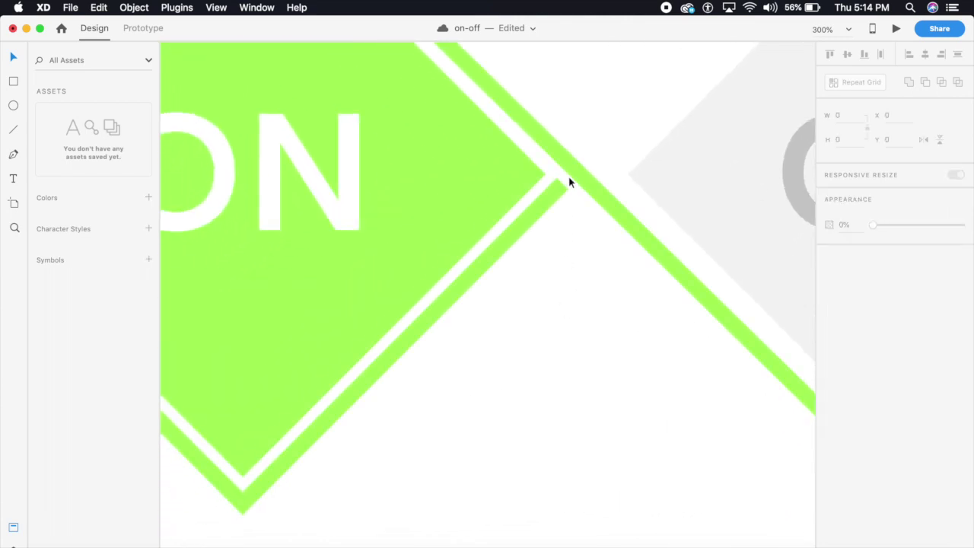
pyautogui.click(558, 189)
pyautogui.click(561, 185)
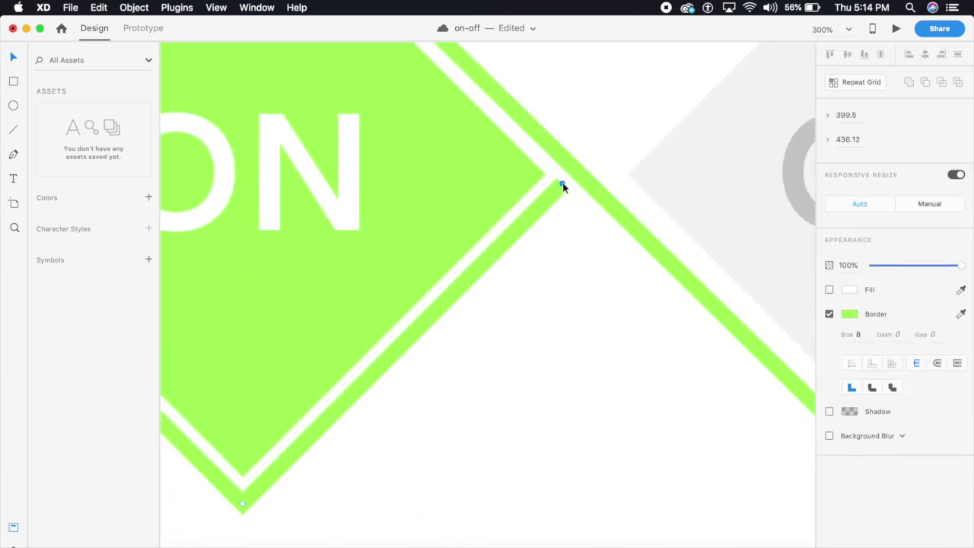
pyautogui.moveTo(562, 185); pyautogui.dragTo(243, 504)
pyautogui.click(296, 474)
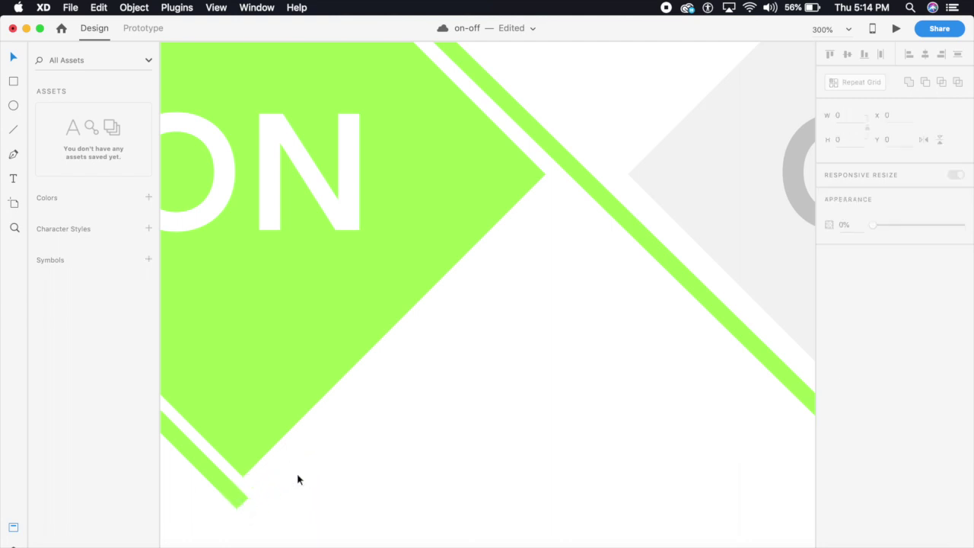
# Step: Duplicate Artboard – 2, which holds the outline running from the ON diamond to the OFF diamond's bottom corner
pyautogui.press('super+minus')
pyautogui.press('super+minus')
pyautogui.press('super+minus')
pyautogui.press('super+minus')
pyautogui.moveTo(583, 370); pyautogui.dragTo(481, 385)
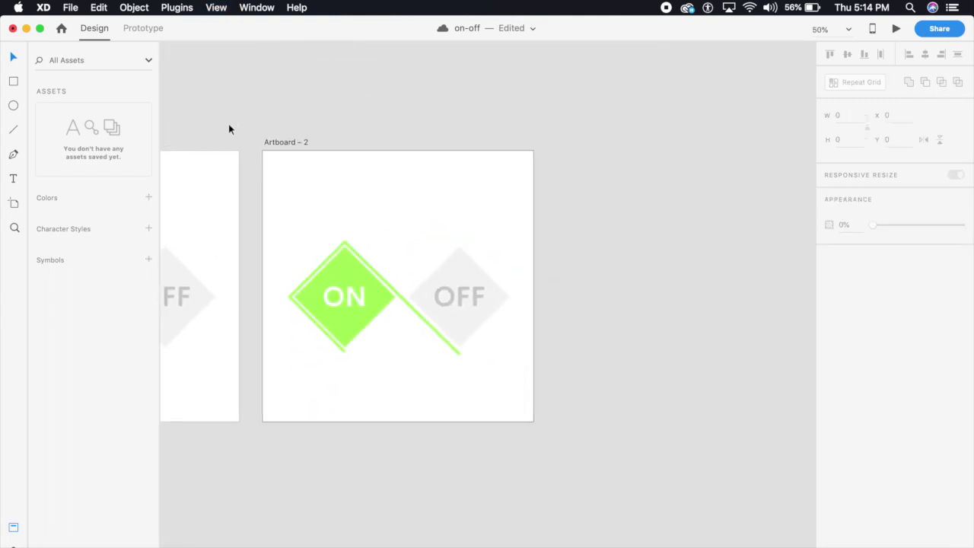
pyautogui.click(300, 142)
pyautogui.press('super+d')
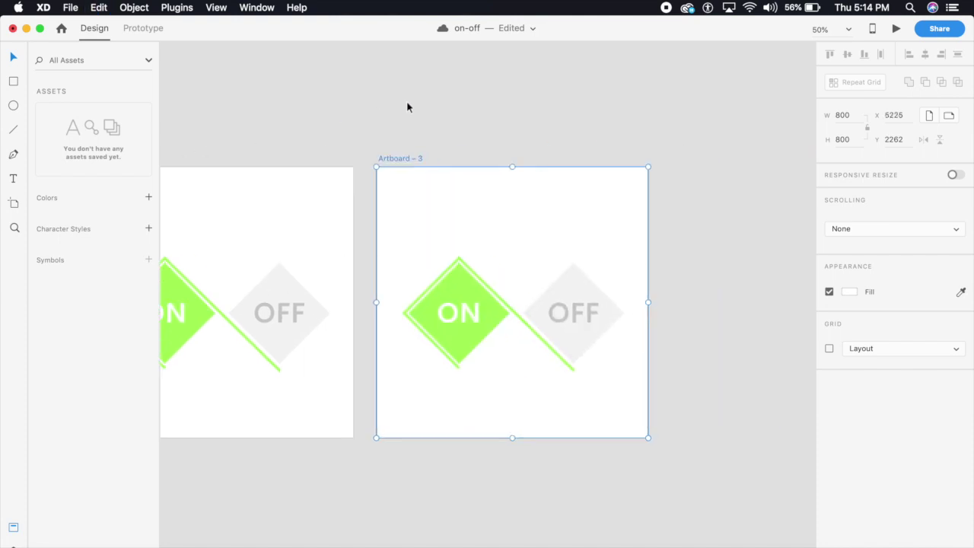
# Step: In the new artboard, keep one anchor below the OFF diamond and move the remaining clustered end anchors just outside its right corner
pyautogui.press('super+plus')
pyautogui.moveTo(532, 261); pyautogui.dragTo(490, 222)
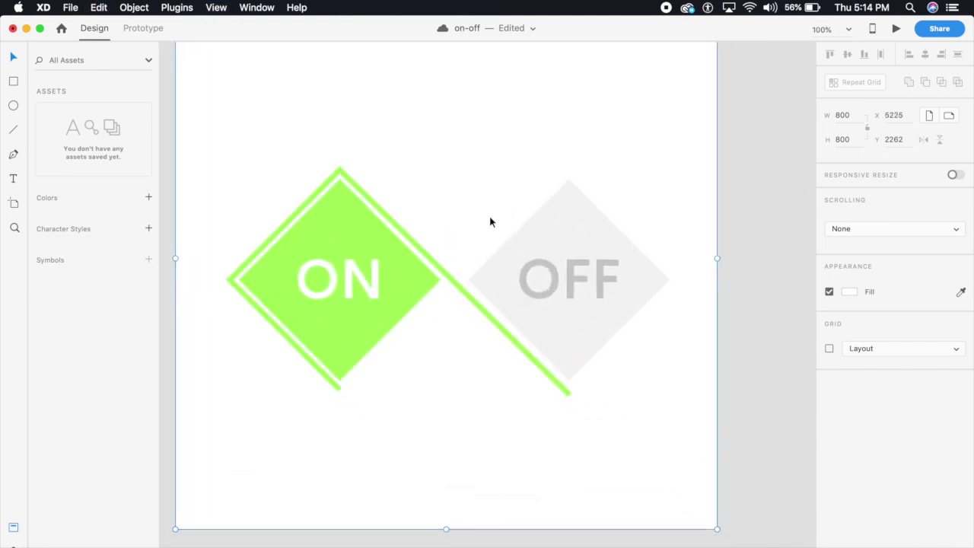
pyautogui.press('super+plus')
pyautogui.press('super+plus')
pyautogui.moveTo(550, 409); pyautogui.dragTo(407, 258)
pyautogui.press('super+plus')
pyautogui.press('super+plus')
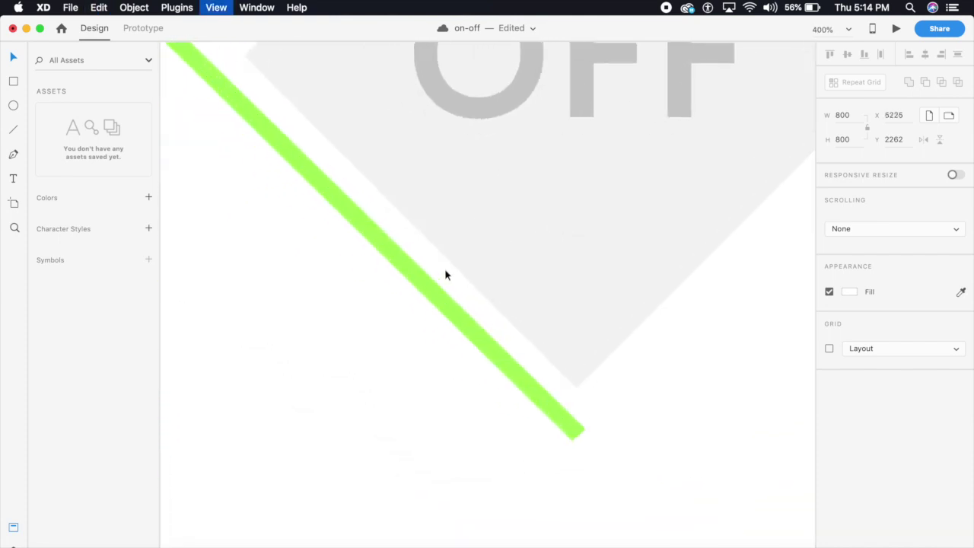
pyautogui.moveTo(540, 342); pyautogui.dragTo(333, 221)
pyautogui.click(403, 377)
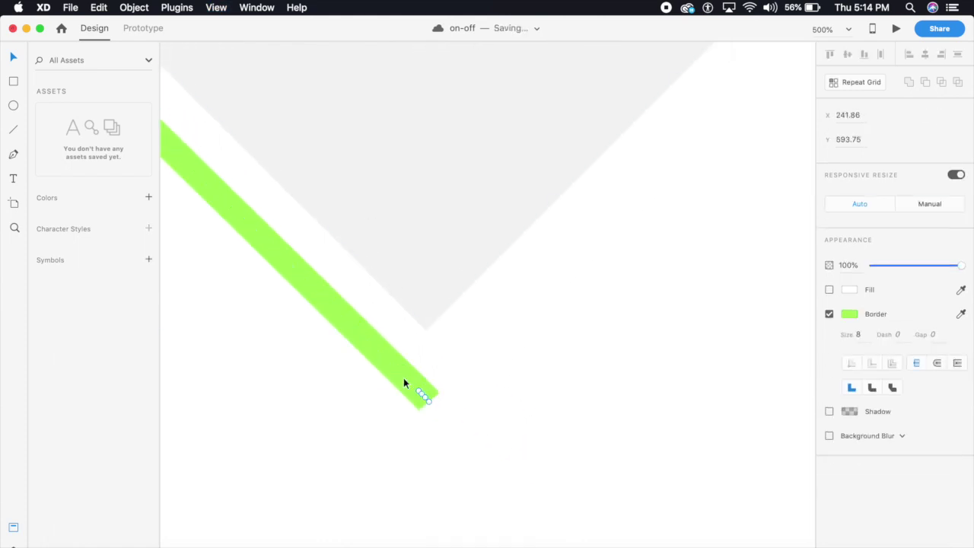
pyautogui.moveTo(437, 412); pyautogui.dragTo(503, 360)
pyautogui.press('super+minus')
pyautogui.press('super+minus')
pyautogui.press('super+minus')
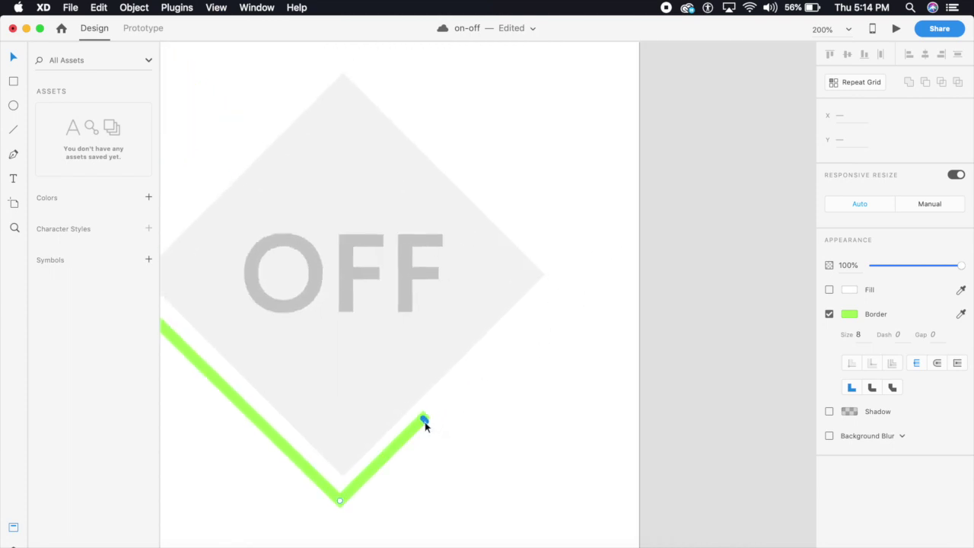
pyautogui.moveTo(425, 425); pyautogui.dragTo(564, 280)
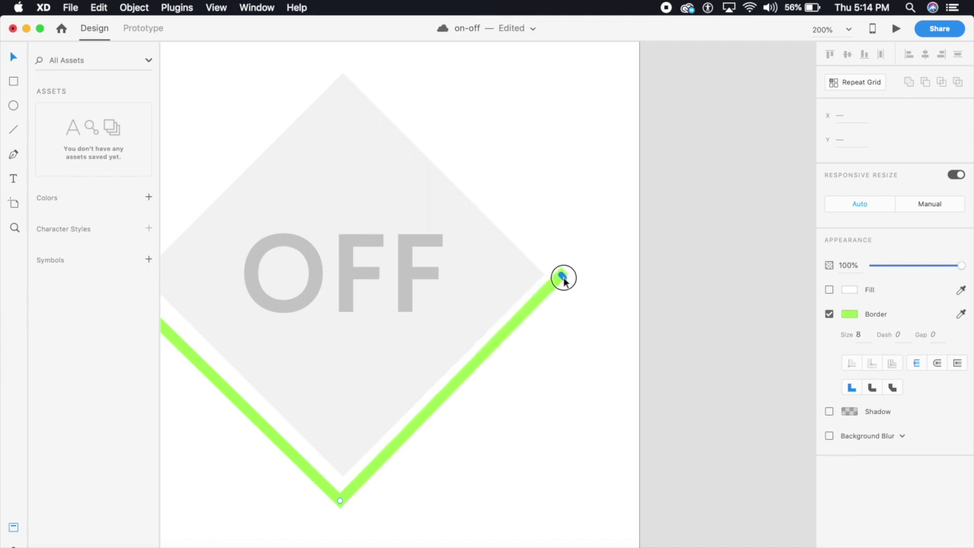
pyautogui.click(561, 383)
# Step: Move the outline's tail anchor from the ON diamond's bottom corner to just outside its left corner
pyautogui.moveTo(497, 428); pyautogui.dragTo(835, 237)
pyautogui.moveTo(392, 342); pyautogui.dragTo(626, 444)
pyautogui.click(466, 408)
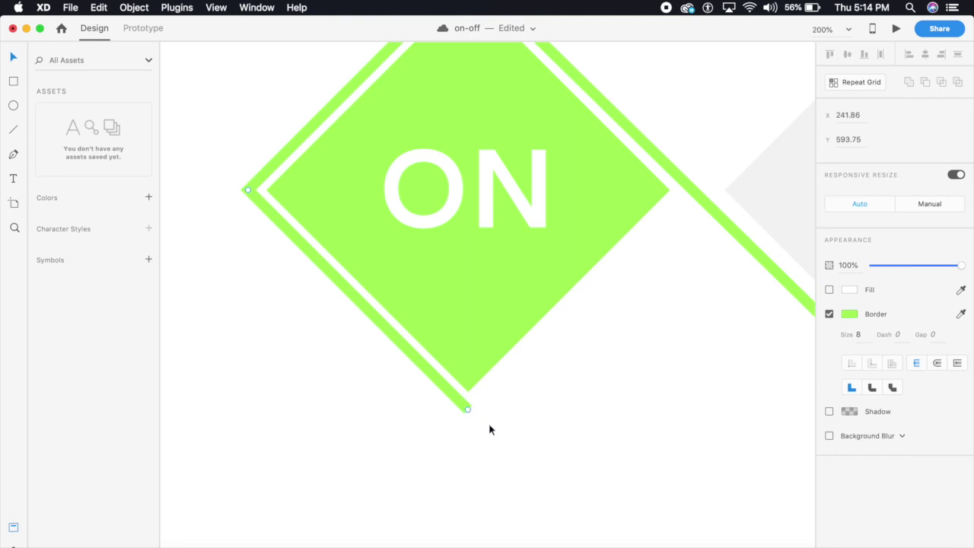
pyautogui.moveTo(489, 424); pyautogui.dragTo(452, 400)
pyautogui.moveTo(465, 443); pyautogui.dragTo(315, 228)
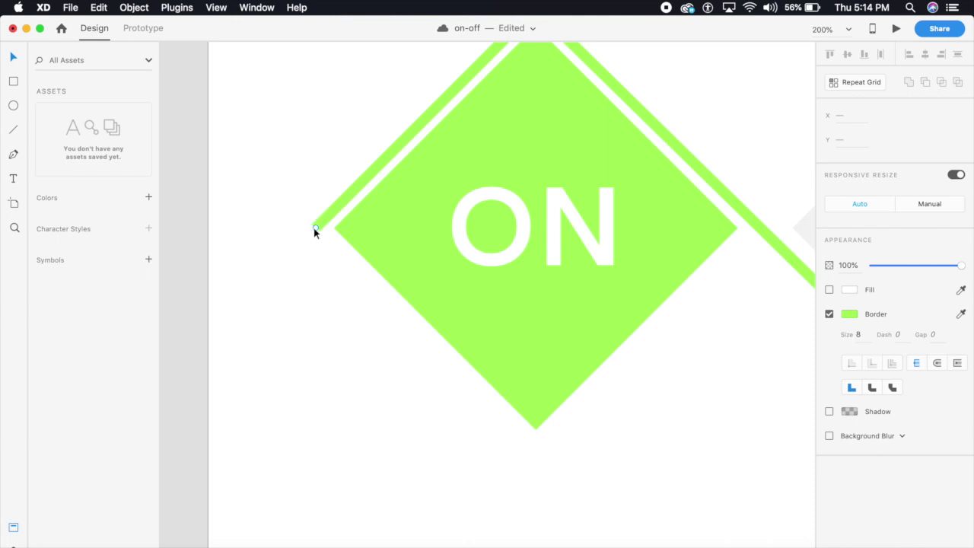
pyautogui.click(393, 327)
# Step: Duplicate Artboard – 3 to create the next stage of the outline animation
pyautogui.moveTo(522, 396); pyautogui.dragTo(434, 478)
pyautogui.moveTo(513, 441); pyautogui.dragTo(380, 462)
pyautogui.press('super+minus')
pyautogui.press('super+minus')
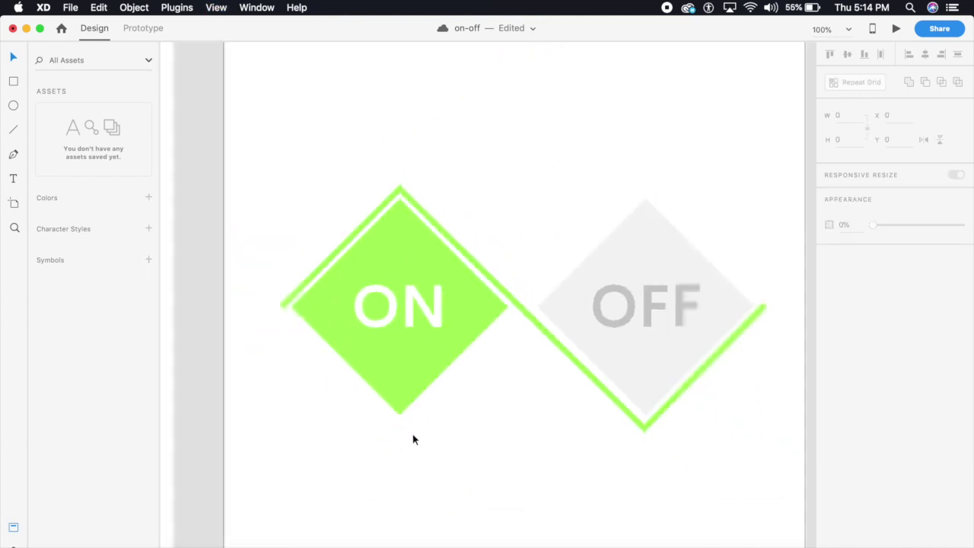
pyautogui.click(460, 204)
pyautogui.scroll(1, 613, 347)
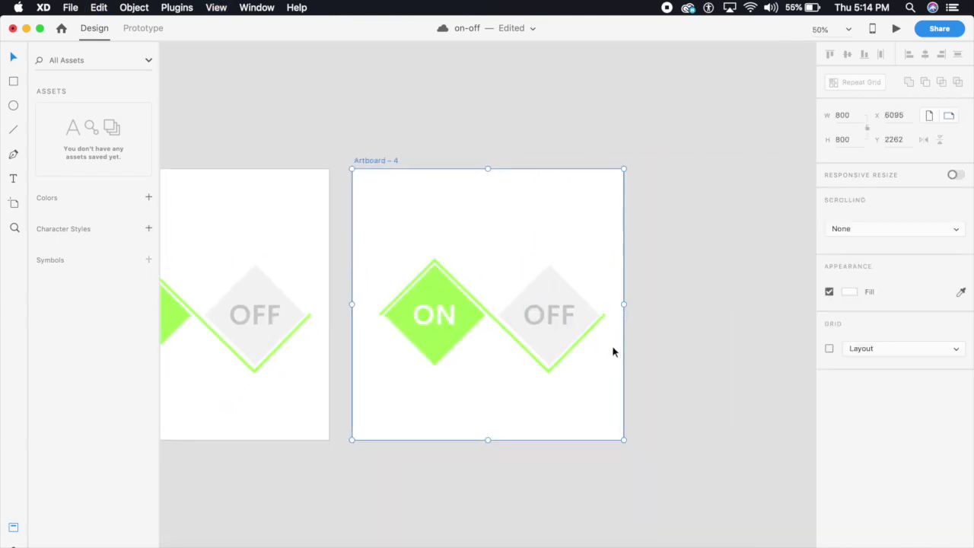
# Step: In the new artboard, keep one anchor at the OFF diamond's right corner and pull the remaining clustered anchors along its upper right edge
pyautogui.press('super+1')
pyautogui.press('super+plus')
pyautogui.moveTo(550, 401); pyautogui.dragTo(183, 374)
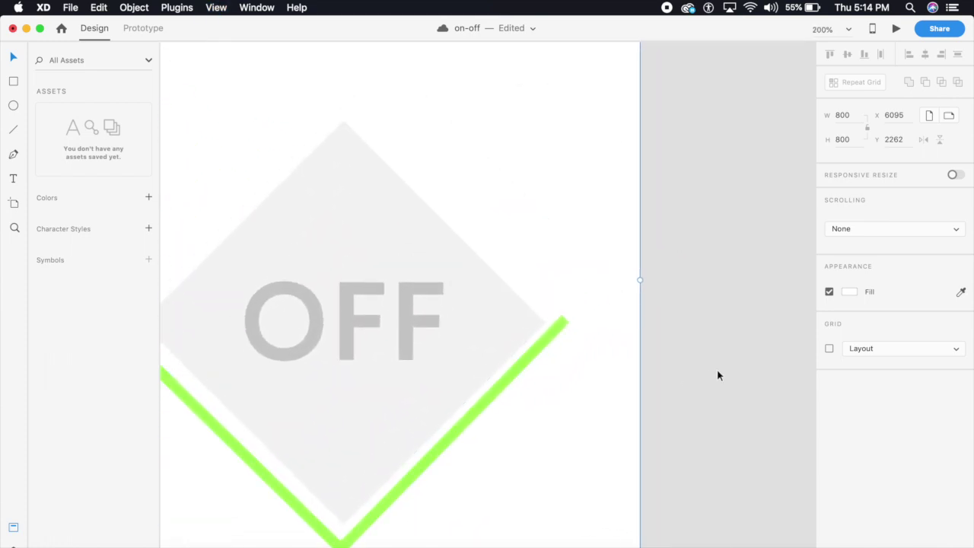
pyautogui.click(564, 326)
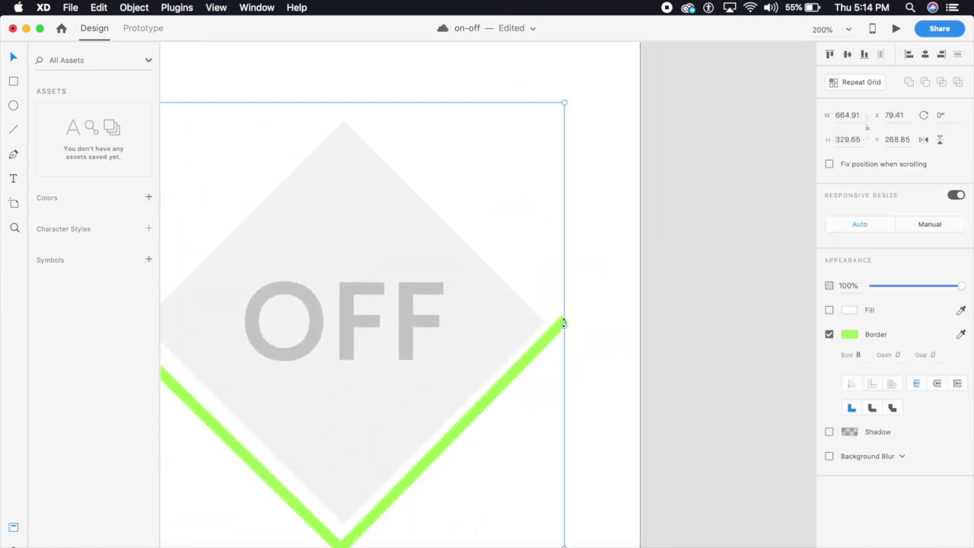
pyautogui.doubleClick(561, 326)
pyautogui.press('super+equal')
pyautogui.press('super+equal')
pyautogui.press('super+equal')
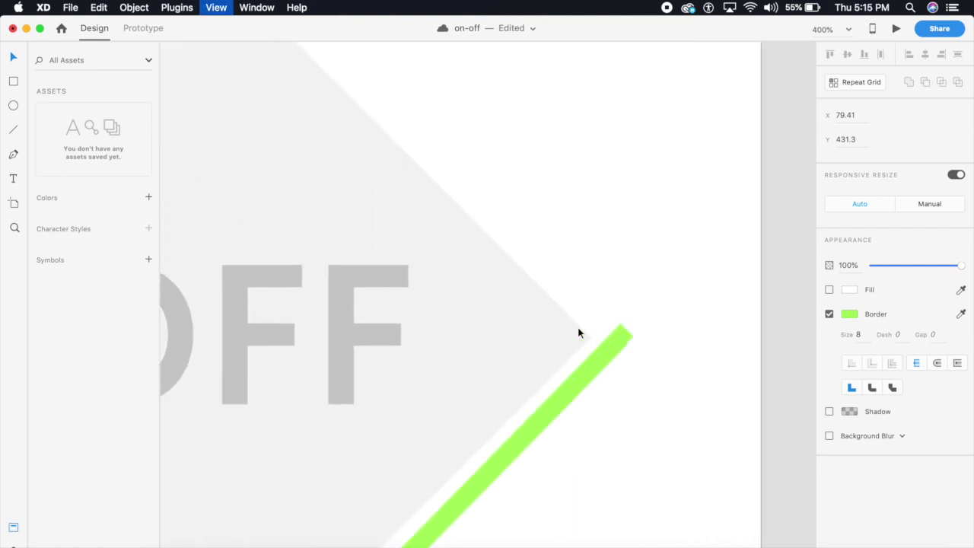
pyautogui.press('super+equal')
pyautogui.press('super+equal')
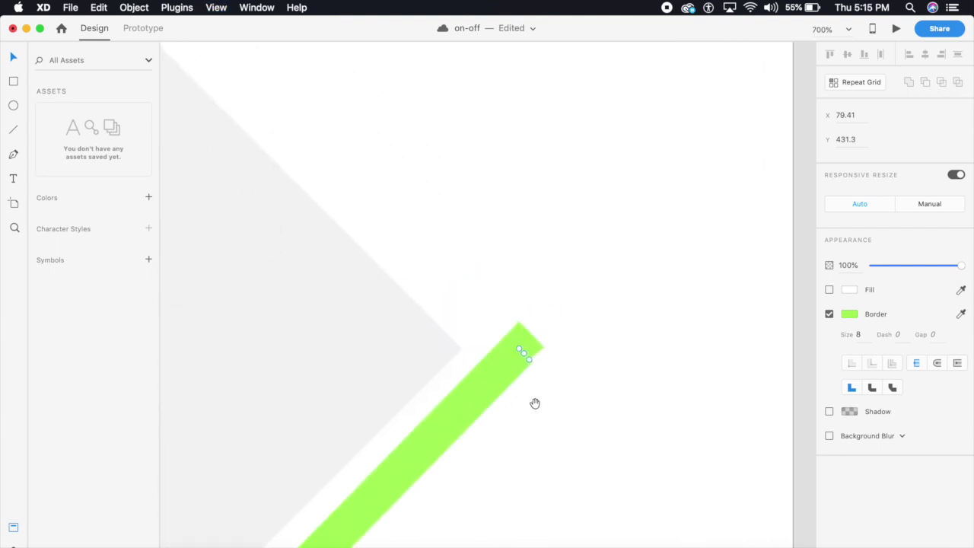
pyautogui.moveTo(496, 304); pyautogui.dragTo(469, 302)
pyautogui.press('super+z')
pyautogui.click(563, 325)
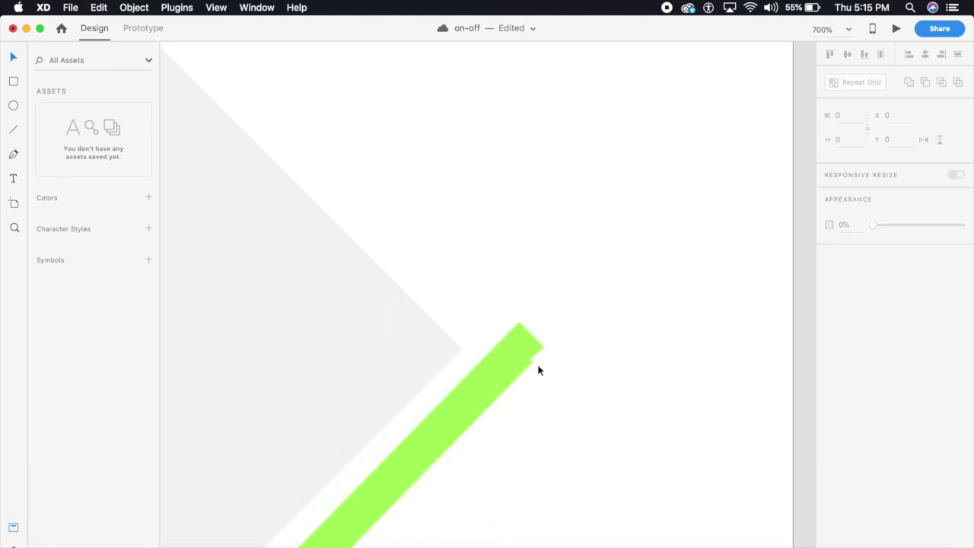
pyautogui.doubleClick(519, 345)
pyautogui.moveTo(531, 360); pyautogui.dragTo(326, 148)
# Step: Move the clustered end anchors the rest of the way to just above the OFF diamond's top corner
pyautogui.press('super+minus')
pyautogui.press('super+minus')
pyautogui.press('super+minus')
pyautogui.press('super+minus')
pyautogui.press('super+minus')
pyautogui.press('super+minus')
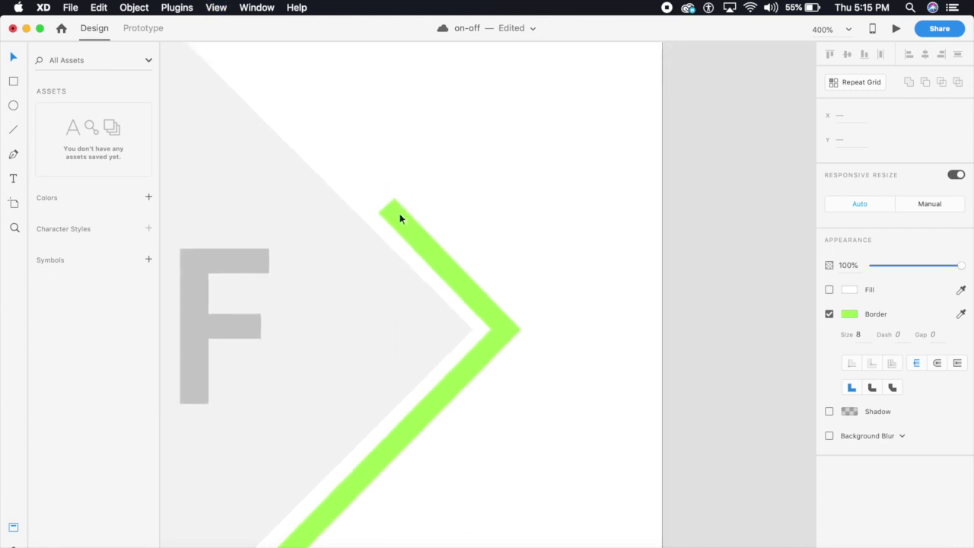
pyautogui.moveTo(389, 193); pyautogui.dragTo(461, 297)
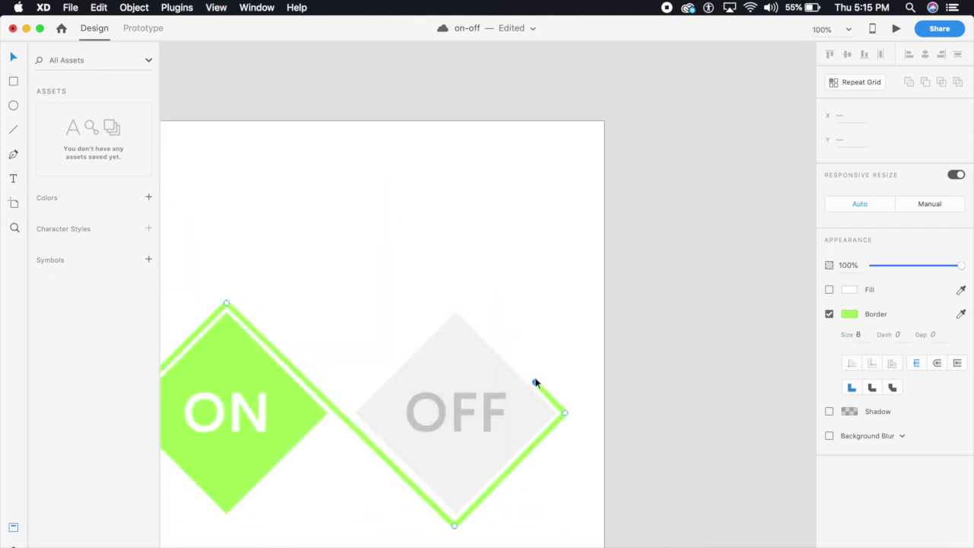
pyautogui.click(462, 310)
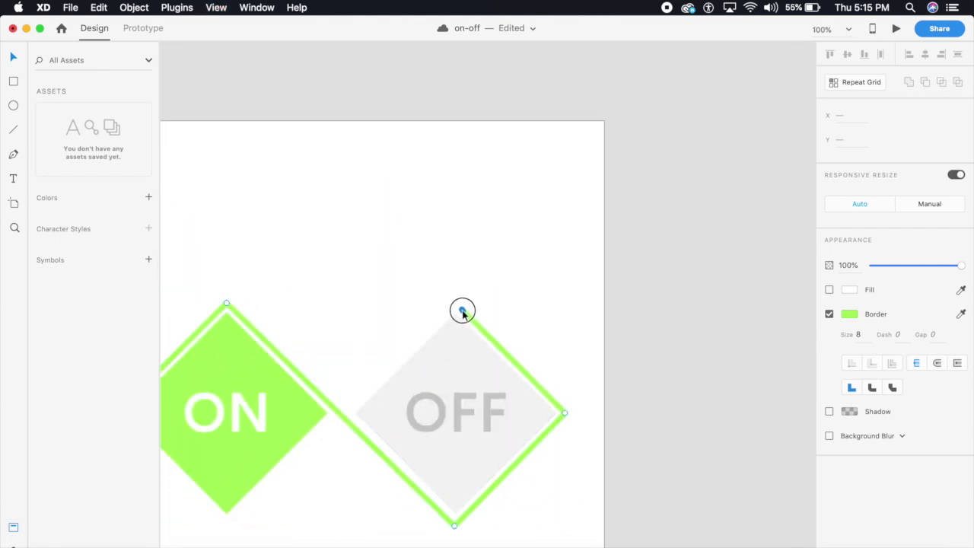
pyautogui.moveTo(462, 310); pyautogui.dragTo(454, 304)
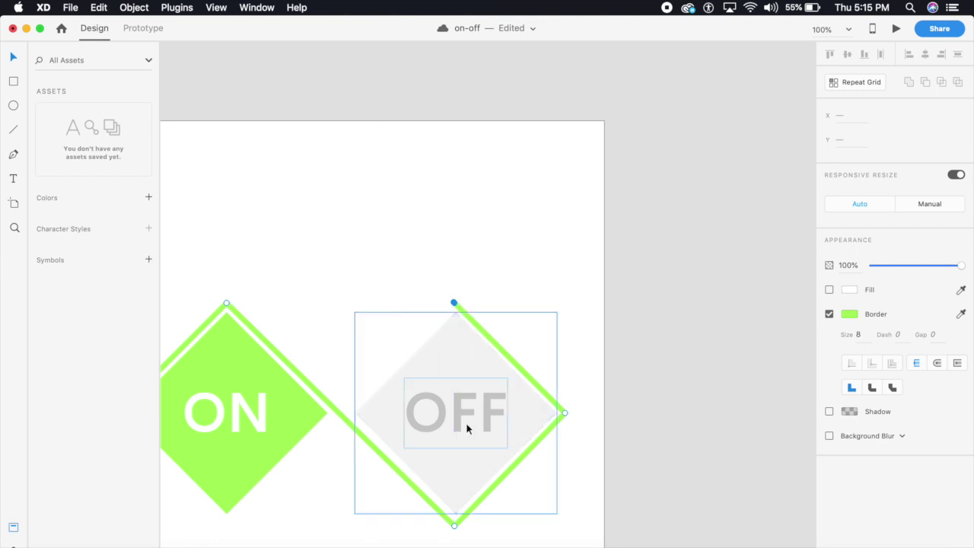
# Step: Move the outline's tail anchor from the ON diamond's left corner to just above its top corner
pyautogui.moveTo(357, 297); pyautogui.dragTo(599, 218)
pyautogui.press('super+plus')
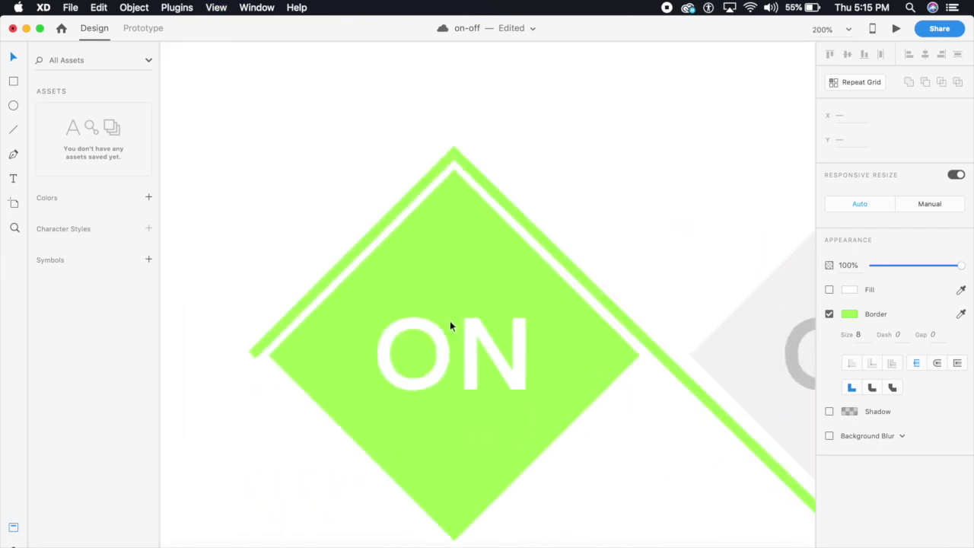
pyautogui.press('super+plus')
pyautogui.moveTo(388, 404); pyautogui.dragTo(662, 339)
pyautogui.moveTo(375, 272); pyautogui.dragTo(296, 229)
pyautogui.press('super+minus')
pyautogui.press('super+minus')
pyautogui.click(551, 203)
# Step: Duplicate Artboard – 4 for a further stage of the outline animation
pyautogui.press('super+minus')
pyautogui.press('super+minus')
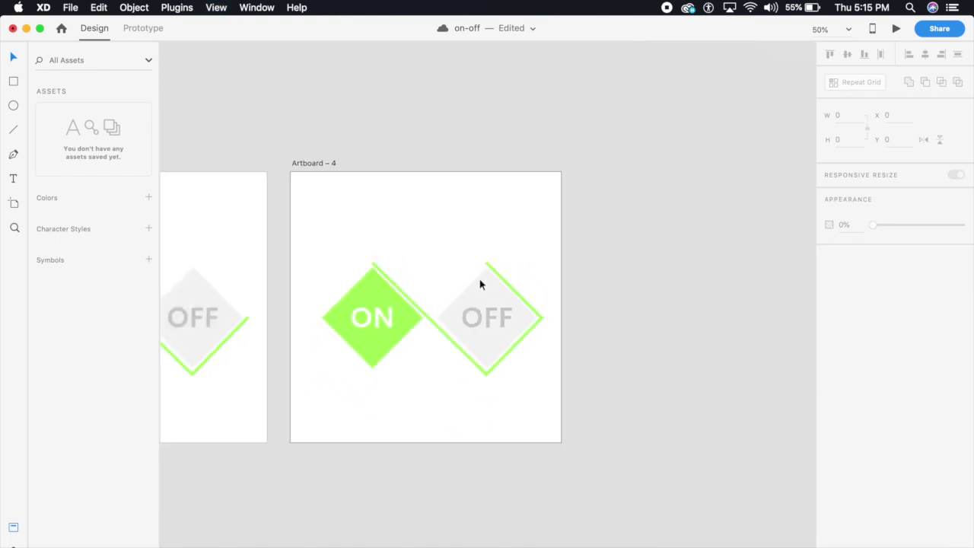
pyautogui.click(456, 201)
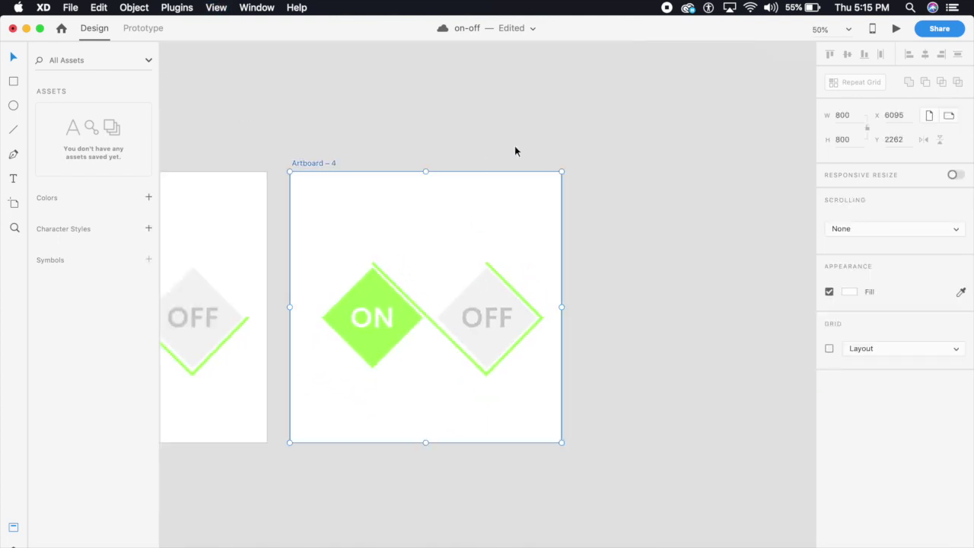
pyautogui.hscroll(-3, 515, 146)
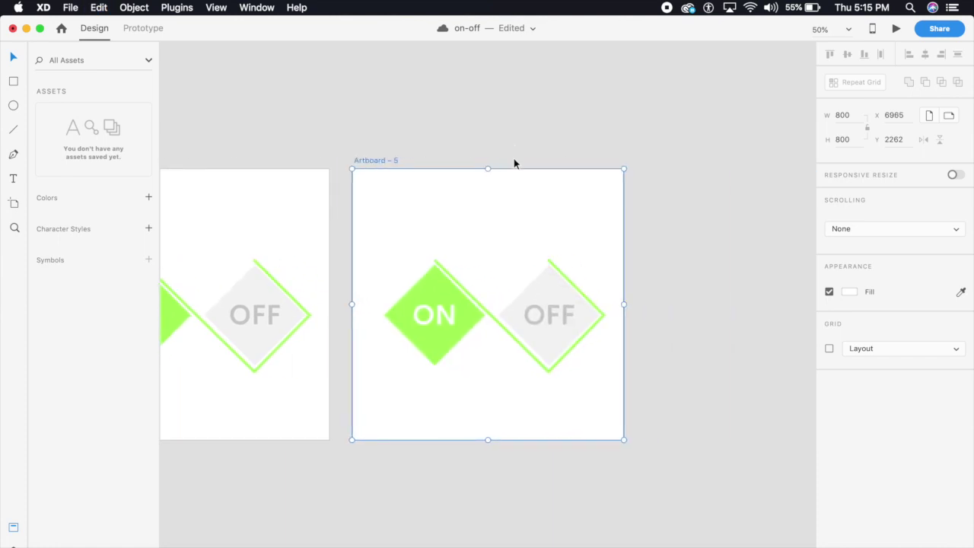
# Step: In the new artboard, try to pull an end anchor from the OFF diamond's top corner down toward its left corner
pyautogui.press('super+plus')
pyautogui.press('super+plus')
pyautogui.press('super+plus')
pyautogui.press('super+plus')
pyautogui.hscroll(5, 567, 257)
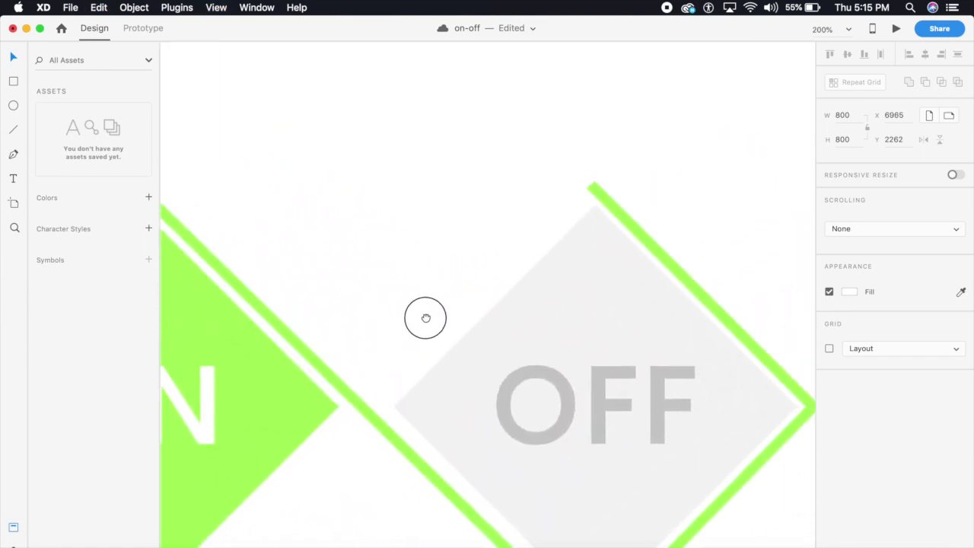
pyautogui.doubleClick(508, 171)
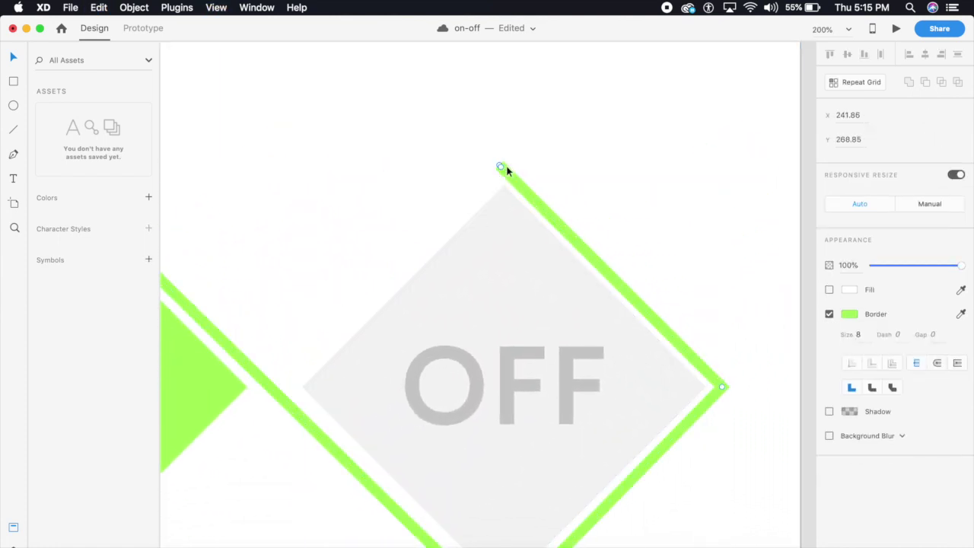
pyautogui.moveTo(482, 145); pyautogui.dragTo(512, 176)
pyautogui.press('super+plus')
pyautogui.press('super+plus')
pyautogui.press('super+plus')
pyautogui.moveTo(503, 217); pyautogui.dragTo(480, 508)
pyautogui.press('super+plus')
pyautogui.press('super+plus')
pyautogui.press('super+plus')
pyautogui.click(474, 199)
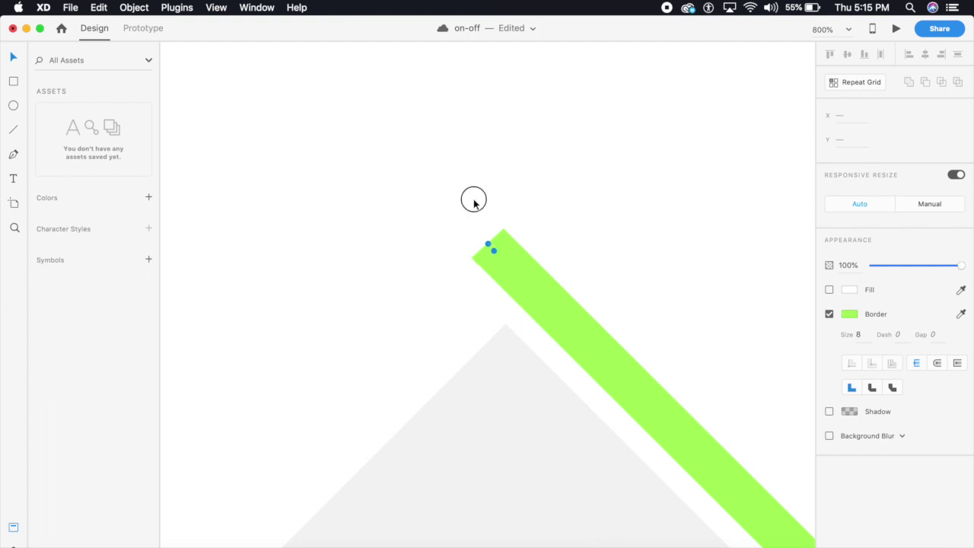
pyautogui.click(495, 250)
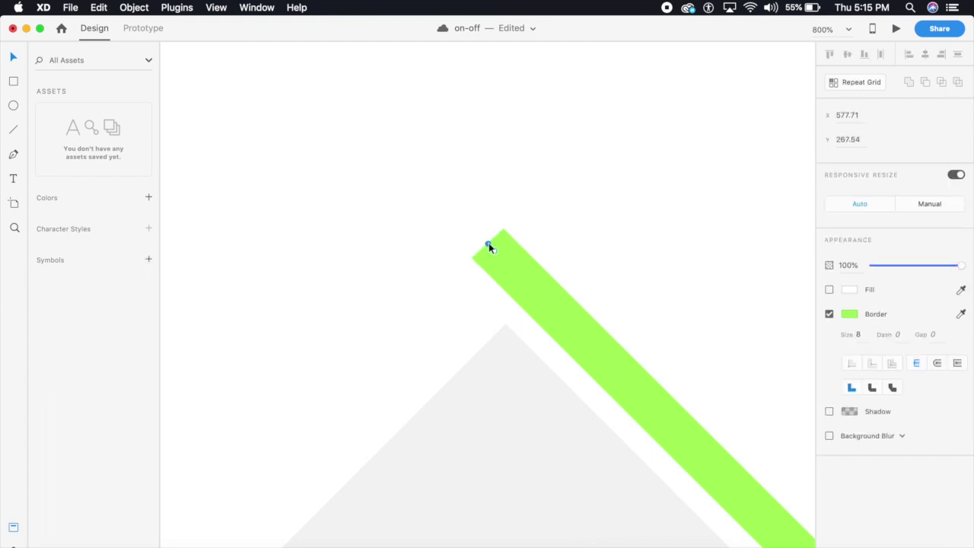
pyautogui.moveTo(489, 243); pyautogui.dragTo(460, 302)
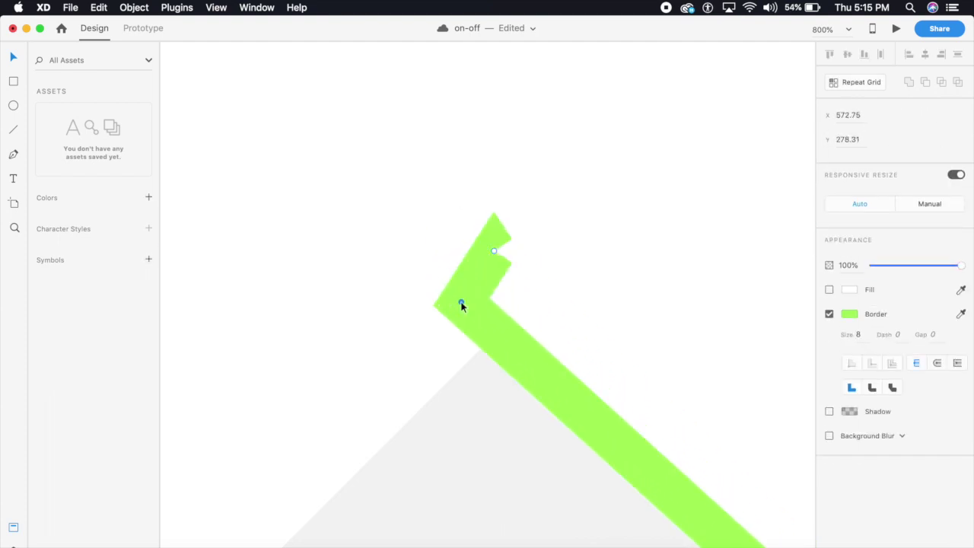
pyautogui.press('super+z')
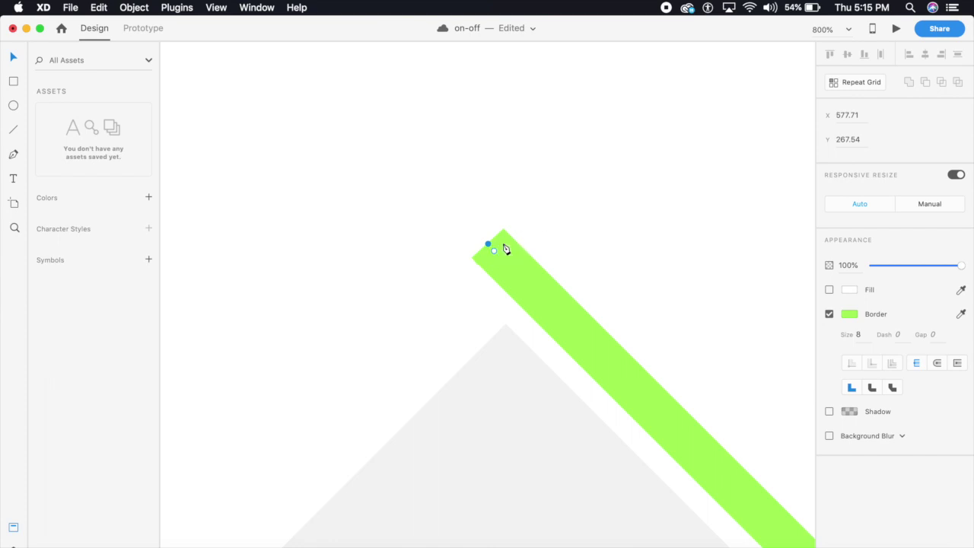
pyautogui.moveTo(493, 255); pyautogui.dragTo(302, 422)
# Step: Undo the anchor edit and the last artboard duplication
pyautogui.press('super+z')
pyautogui.press('super+z')
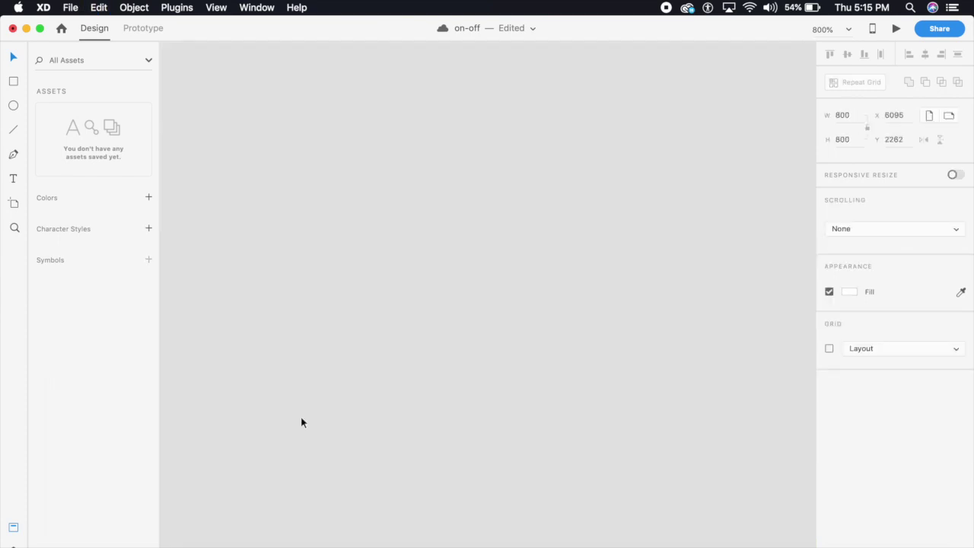
pyautogui.press('super+minus')
pyautogui.press('super+minus')
pyautogui.press('super+minus')
pyautogui.press('super+minus')
pyautogui.press('super+minus')
pyautogui.press('super+minus')
pyautogui.press('super+minus')
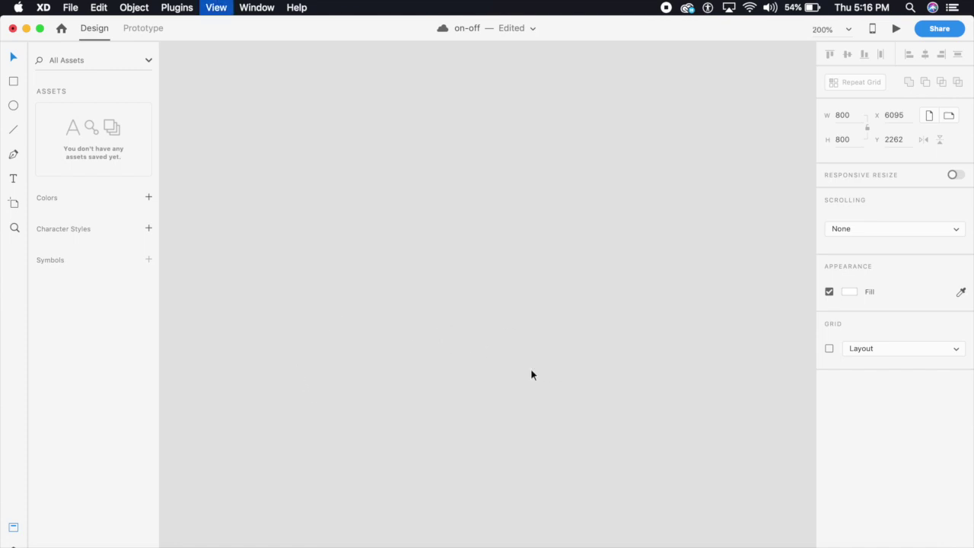
# Step: Duplicate Artboard – 4 to create the last stage of the outline's path
pyautogui.hscroll(-2, 427, 340)
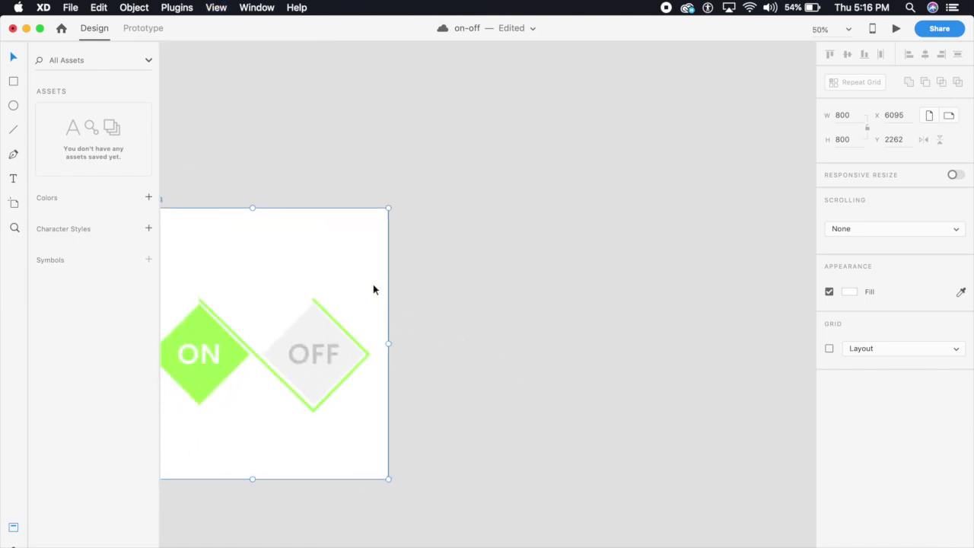
pyautogui.press('super+d')
pyautogui.press('super+plus')
pyautogui.press('super+plus')
pyautogui.press('super+plus')
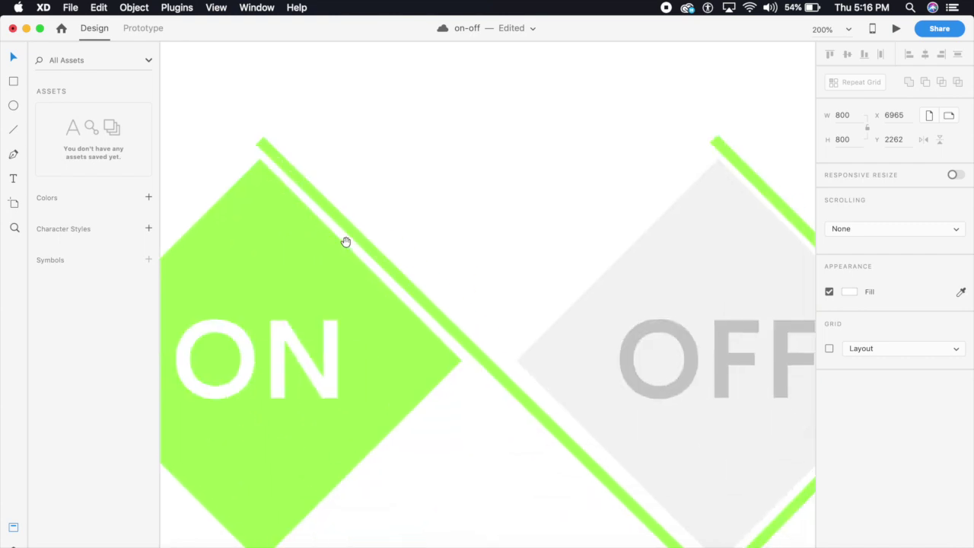
# Step: In the new artboard, extend the outline's end from the OFF diamond's top corner down to its left corner, keeping a corner anchor at the top
pyautogui.moveTo(427, 284); pyautogui.dragTo(175, 373)
pyautogui.press('super+plus')
pyautogui.press('super+plus')
pyautogui.moveTo(335, 302); pyautogui.dragTo(333, 424)
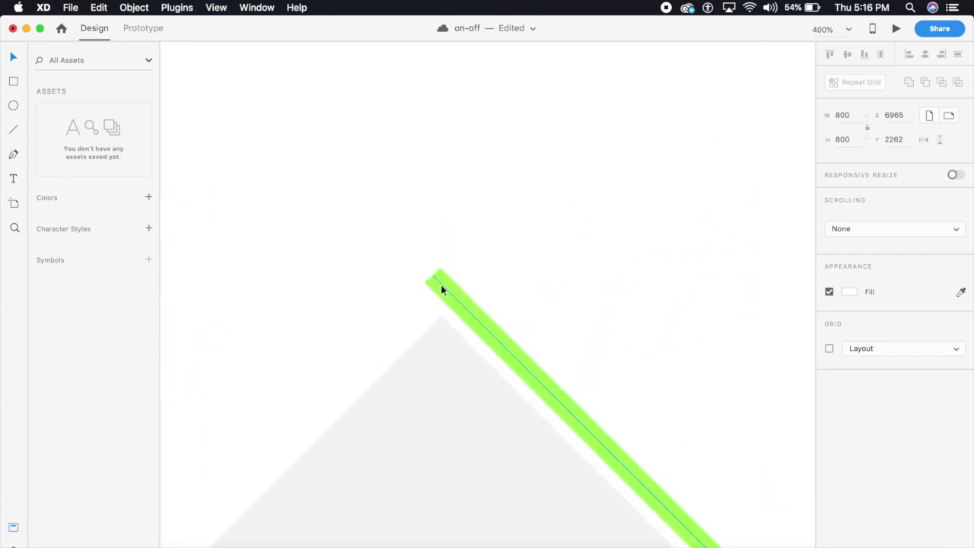
pyautogui.click(447, 289)
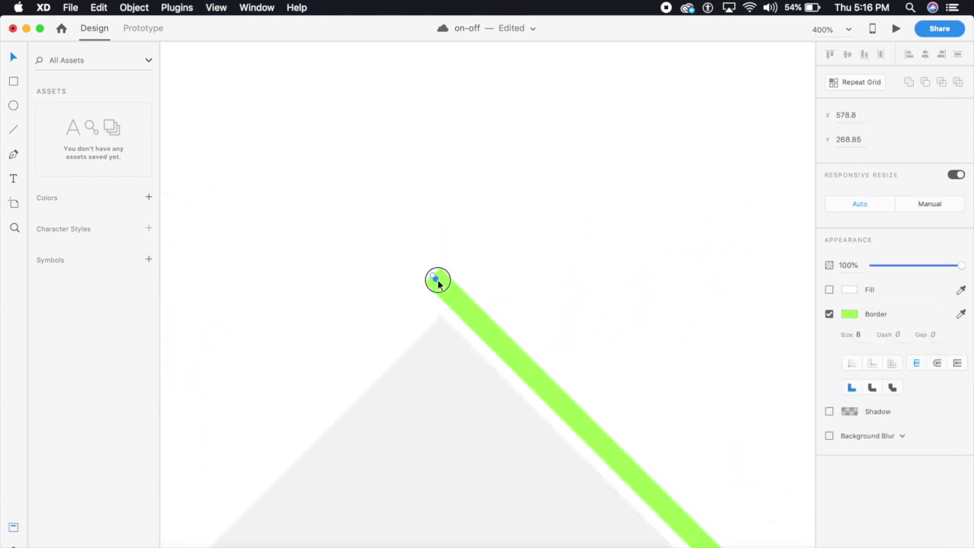
pyautogui.moveTo(436, 281)
pyautogui.mouseDown()
pyautogui.moveTo(296, 405)
pyautogui.moveTo(396, 364)
pyautogui.mouseUp()
pyautogui.press('Delete')
pyautogui.press('super+plus')
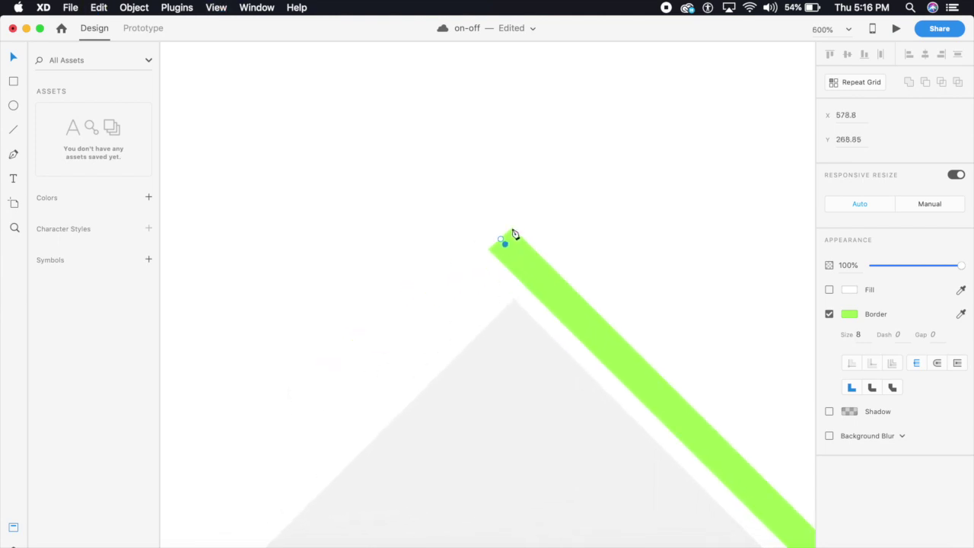
pyautogui.moveTo(505, 245); pyautogui.dragTo(381, 356)
pyautogui.press('super+z')
pyautogui.moveTo(561, 211); pyautogui.dragTo(292, 431)
pyautogui.press('super+1')
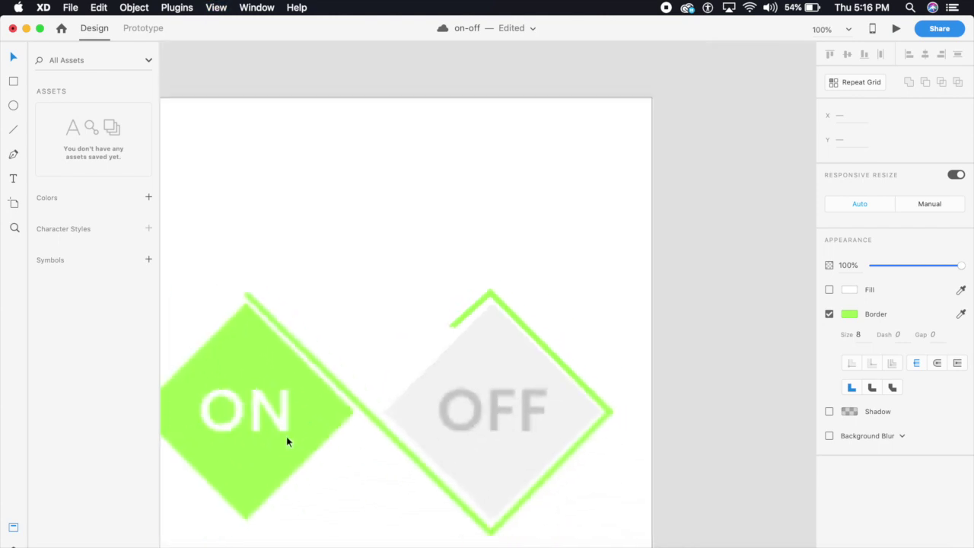
pyautogui.moveTo(498, 314); pyautogui.dragTo(416, 392)
# Step: Move the outline's tail anchor from the ON diamond's top corner to the OFF diamond's left corner, so the outline surrounds OFF
pyautogui.moveTo(348, 280); pyautogui.dragTo(445, 230)
pyautogui.press('super+2')
pyautogui.doubleClick(376, 234)
pyautogui.moveTo(269, 125); pyautogui.dragTo(541, 378)
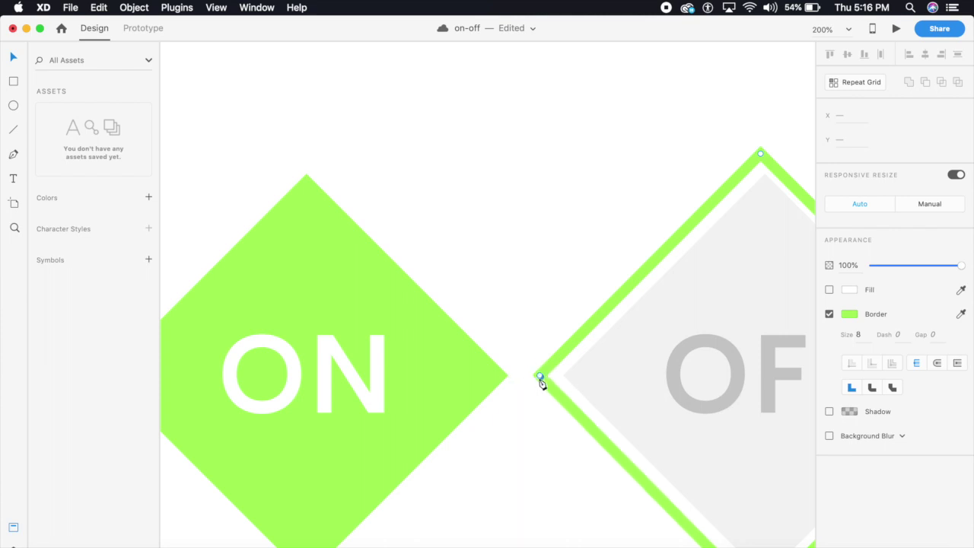
pyautogui.scroll(-5, 541, 378)
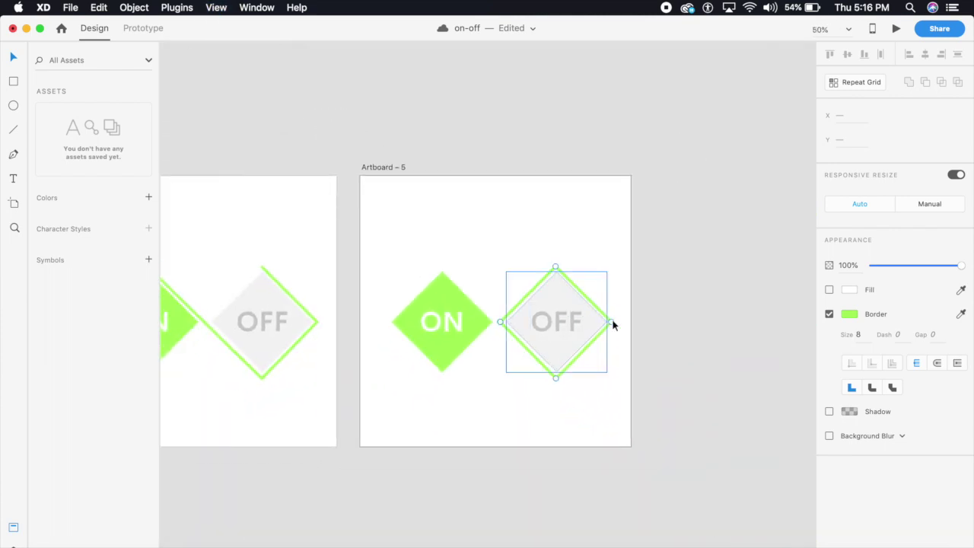
pyautogui.click(522, 226)
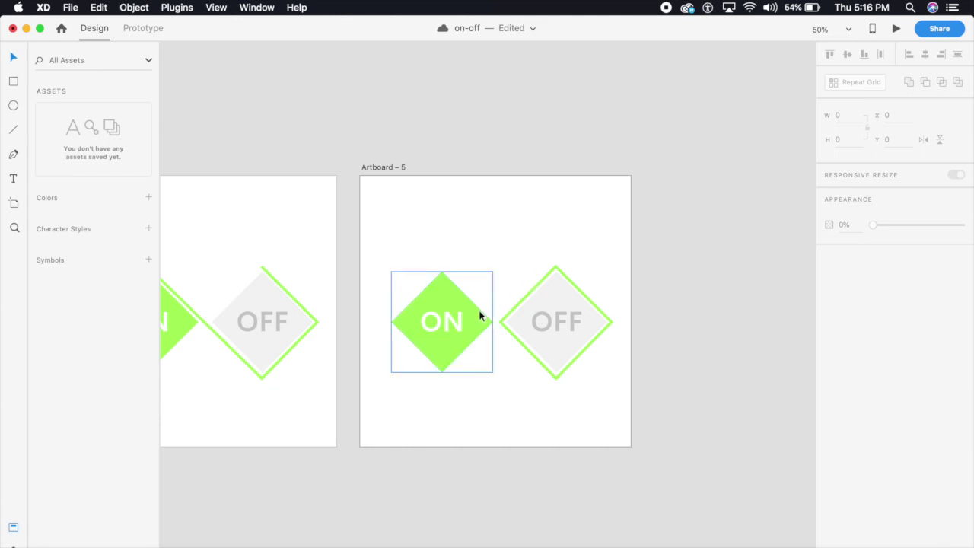
# Step: Set the opacity of the ON diamond in Artboard – 5 to 50%
pyautogui.click(472, 318)
pyautogui.click(539, 213)
pyautogui.click(457, 333)
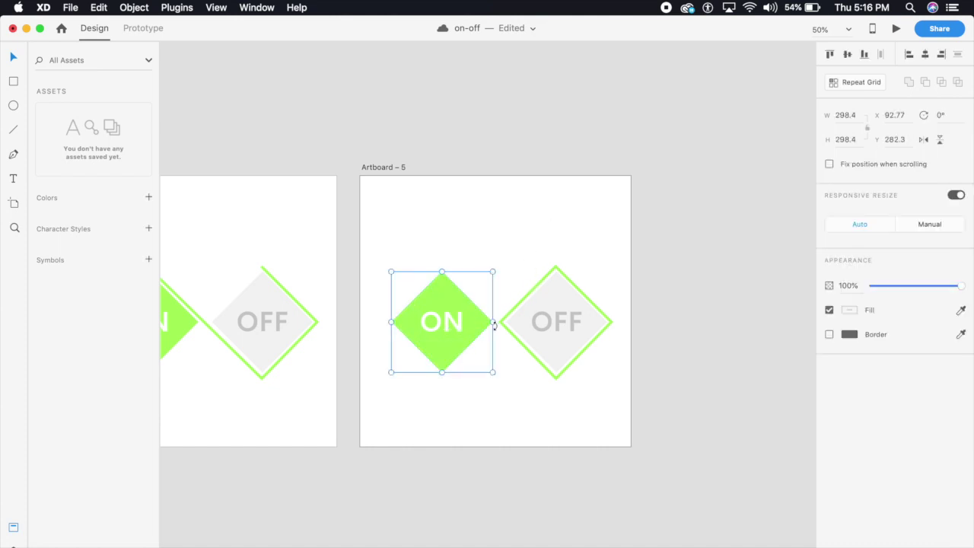
pyautogui.click(849, 286)
pyautogui.write('50')
pyautogui.press('Return')
pyautogui.click(487, 188)
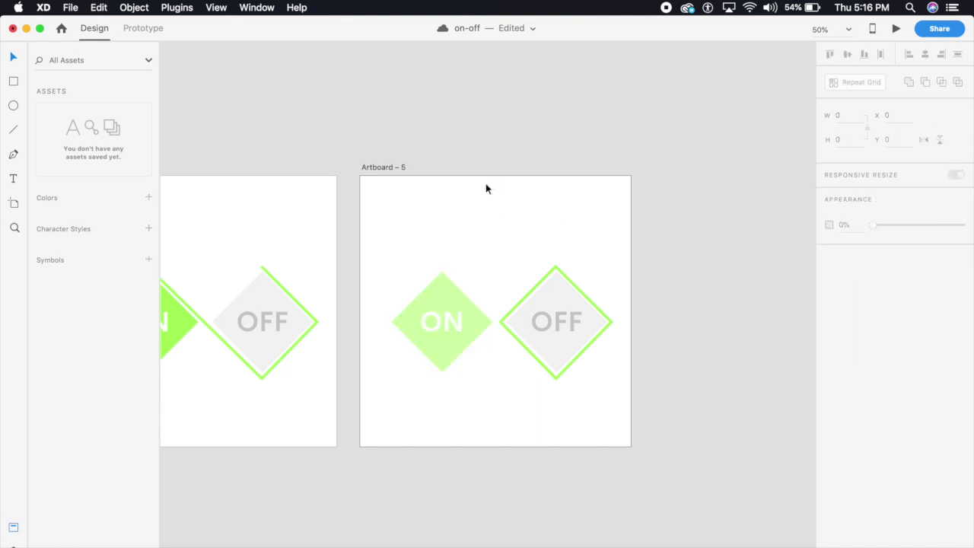
# Step: Duplicate Artboards 1 to 4 together into a new row directly below the originals
pyautogui.press('super+minus')
pyautogui.moveTo(494, 252); pyautogui.dragTo(647, 161)
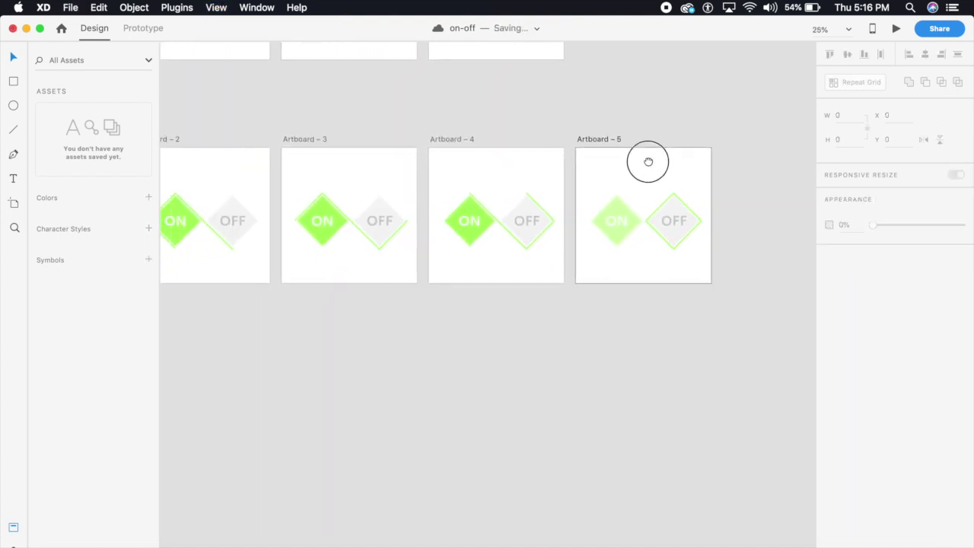
pyautogui.hscroll(-5, 648, 162)
pyautogui.press('super+minus')
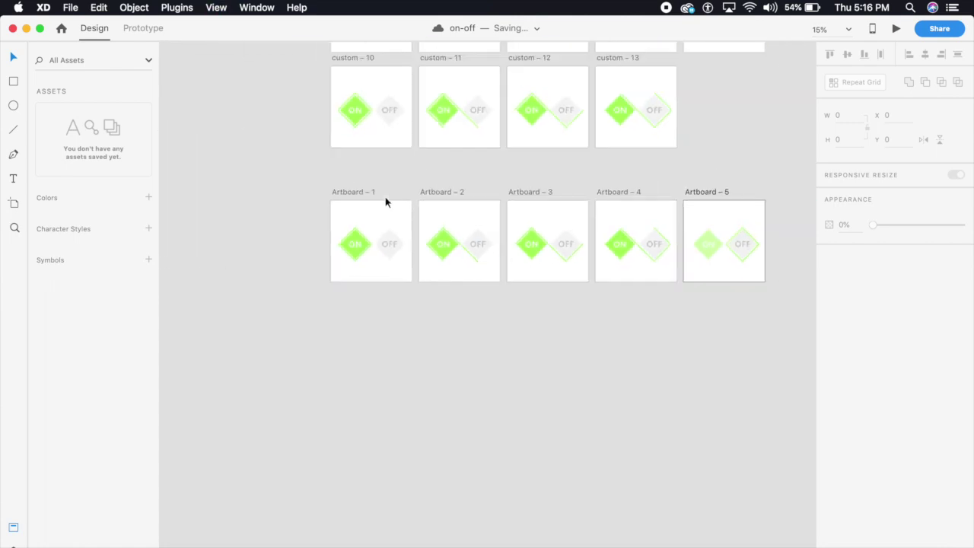
pyautogui.moveTo(333, 177); pyautogui.dragTo(640, 298)
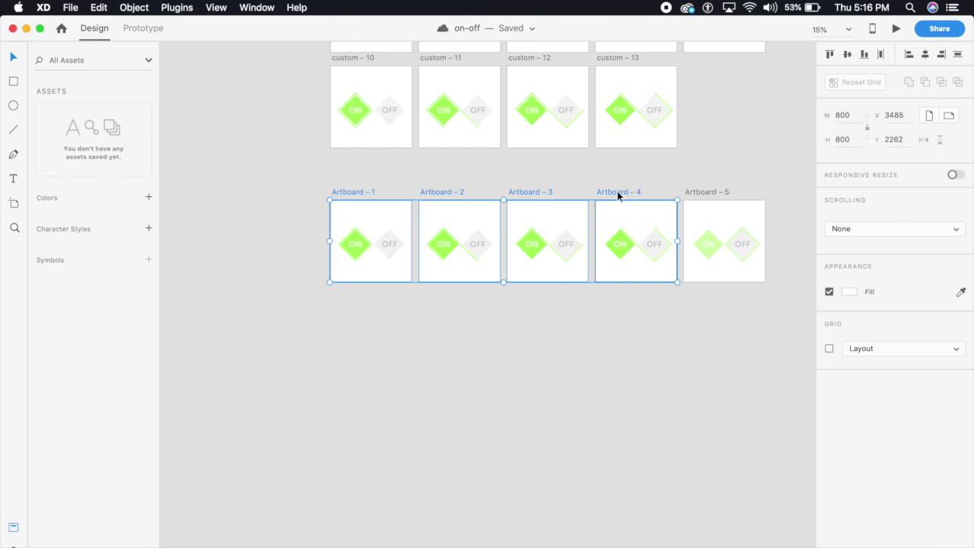
pyautogui.moveTo(618, 191); pyautogui.dragTo(620, 286)
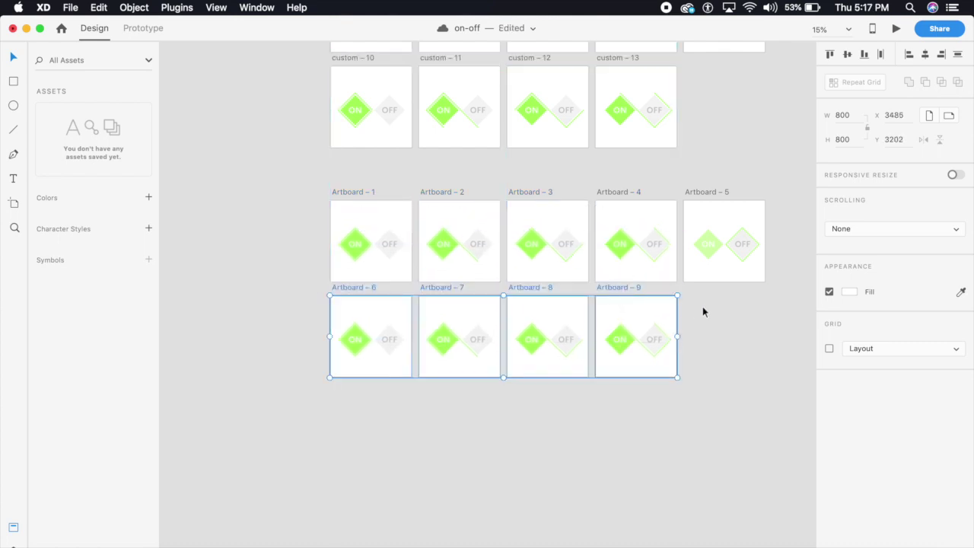
# Step: Recolor the outline borders in Artboards 2 to 5 together with the saved light grey swatch
pyautogui.press('super+equal')
pyautogui.moveTo(729, 424); pyautogui.dragTo(496, 442)
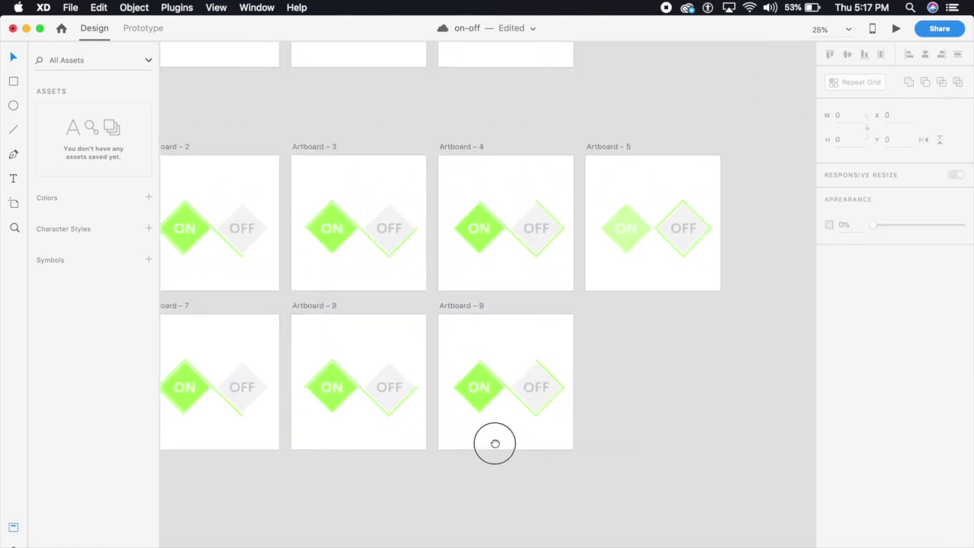
pyautogui.moveTo(573, 385); pyautogui.dragTo(617, 378)
pyautogui.moveTo(369, 326); pyautogui.dragTo(676, 403)
pyautogui.press('super+equal')
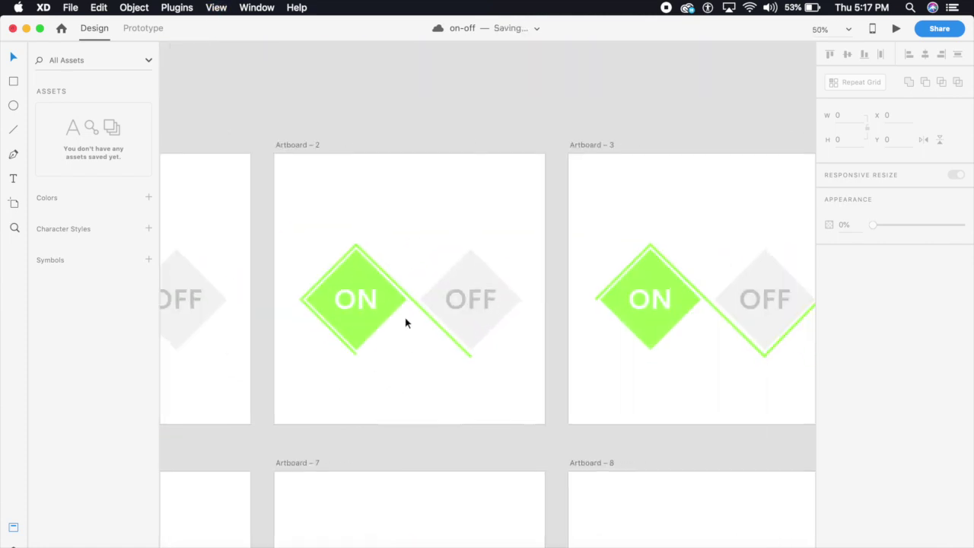
pyautogui.click(415, 304)
pyautogui.press('super+minus')
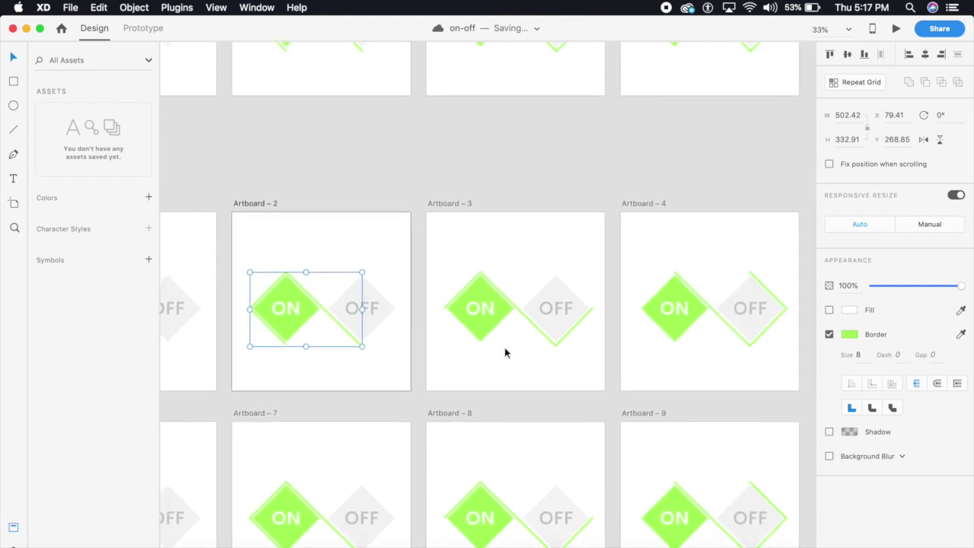
pyautogui.keyDown('shift'); pyautogui.click(569, 347); pyautogui.keyUp('shift')
pyautogui.hscroll(4, 441, 370)
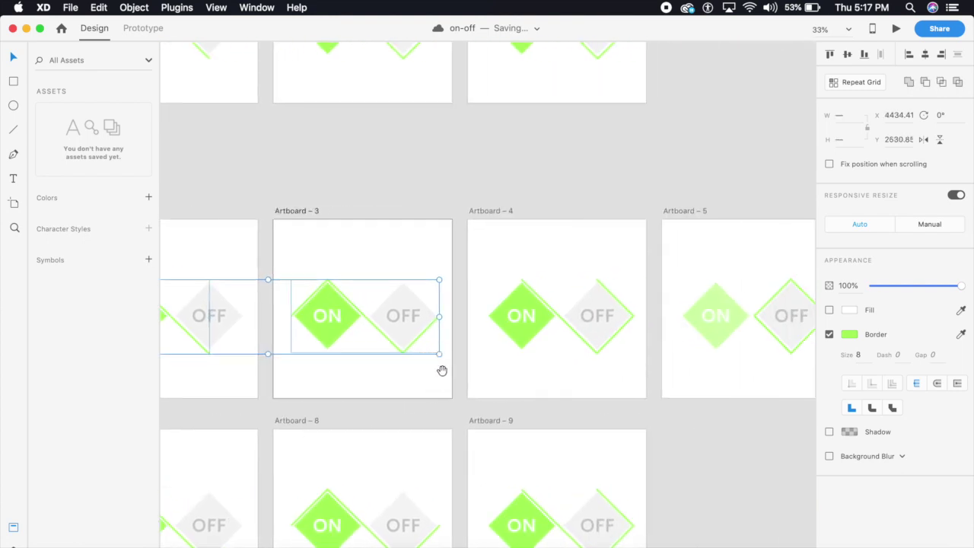
pyautogui.keyDown('shift'); pyautogui.click(572, 336); pyautogui.keyUp('shift')
pyautogui.hscroll(7, 419, 413)
pyautogui.keyDown('shift'); pyautogui.click(509, 383); pyautogui.keyUp('shift')
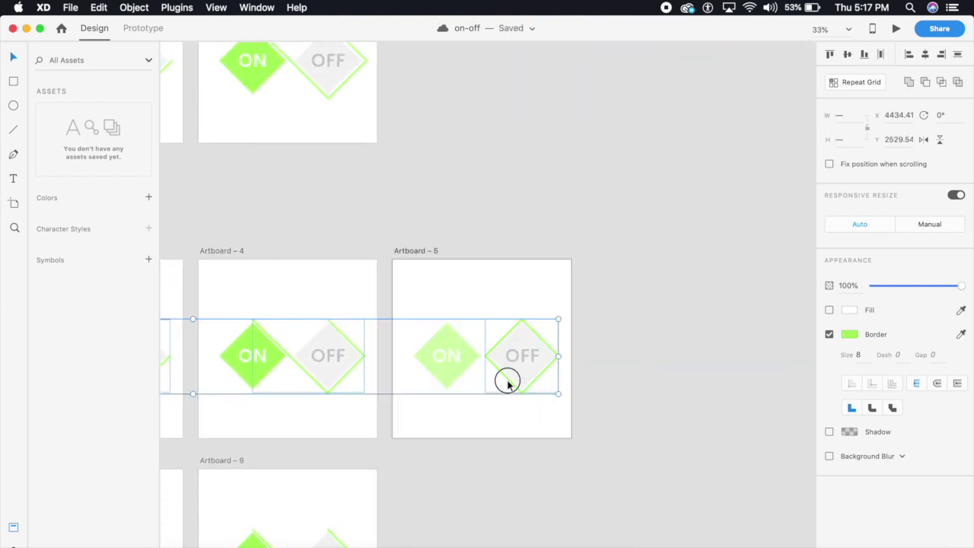
pyautogui.click(850, 335)
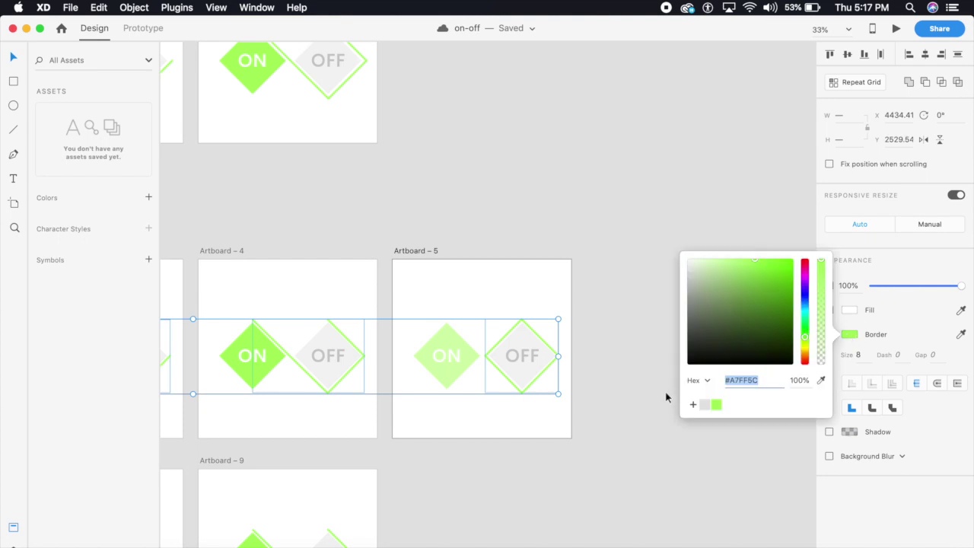
pyautogui.click(705, 405)
pyautogui.click(438, 463)
# Step: In Prototype mode, link the OFF diamond in Artboard – 1 to Artboard – 2
pyautogui.scroll(-5, 682, 304)
pyautogui.hscroll(-5, 683, 304)
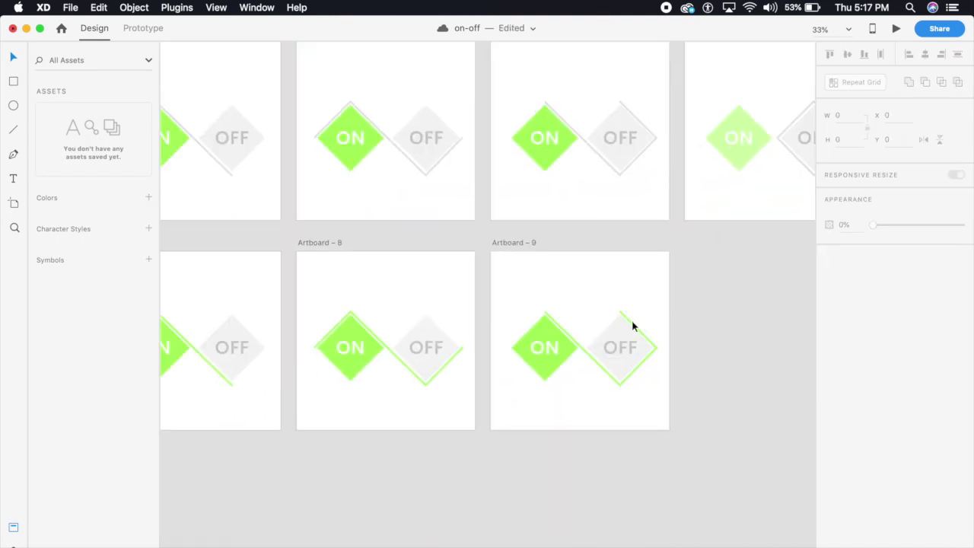
pyautogui.moveTo(495, 329); pyautogui.dragTo(629, 337)
pyautogui.moveTo(298, 316); pyautogui.dragTo(437, 372)
pyautogui.press('super+minus')
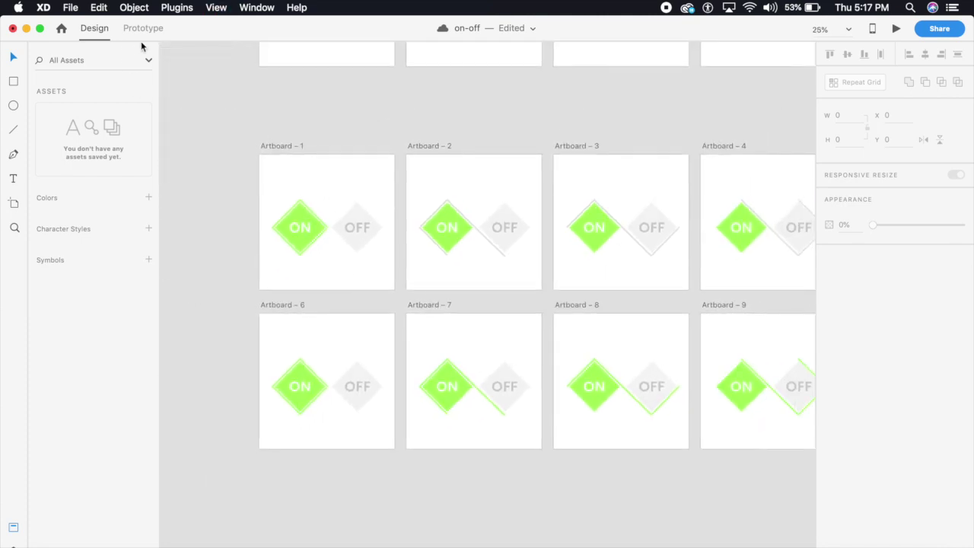
pyautogui.click(143, 28)
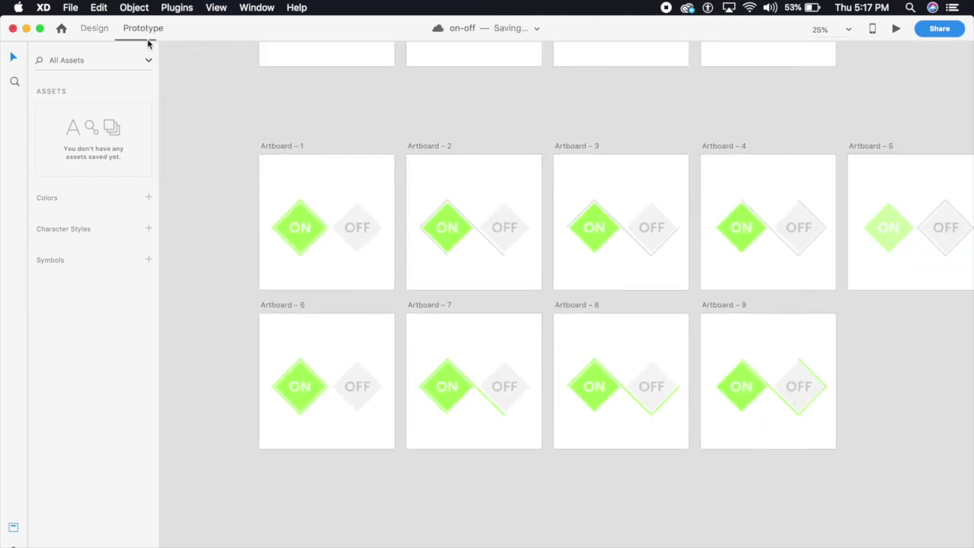
pyautogui.click(366, 222)
pyautogui.moveTo(388, 230); pyautogui.dragTo(504, 240)
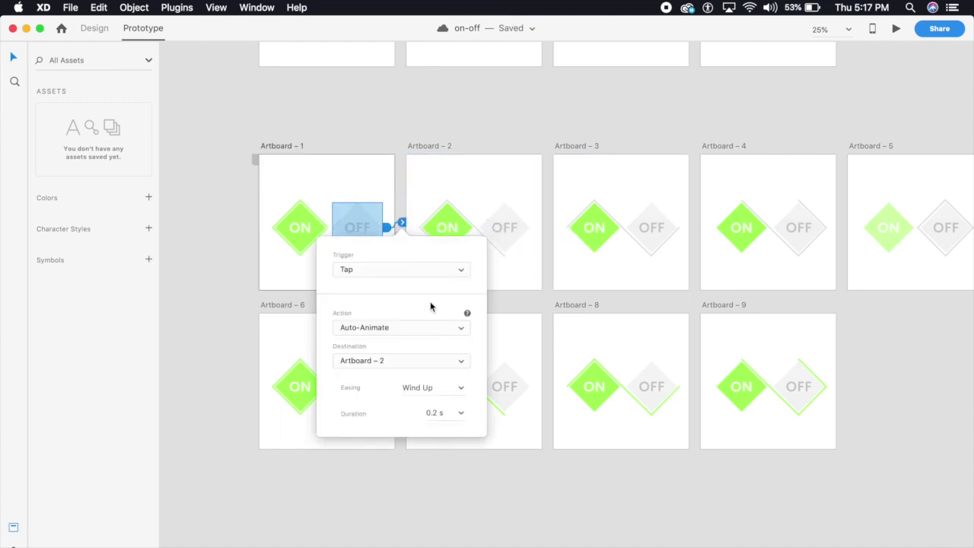
# Step: Keep the OFF diamond link's trigger as Tap and its action as Auto-Animate, and close its settings
pyautogui.click(452, 268)
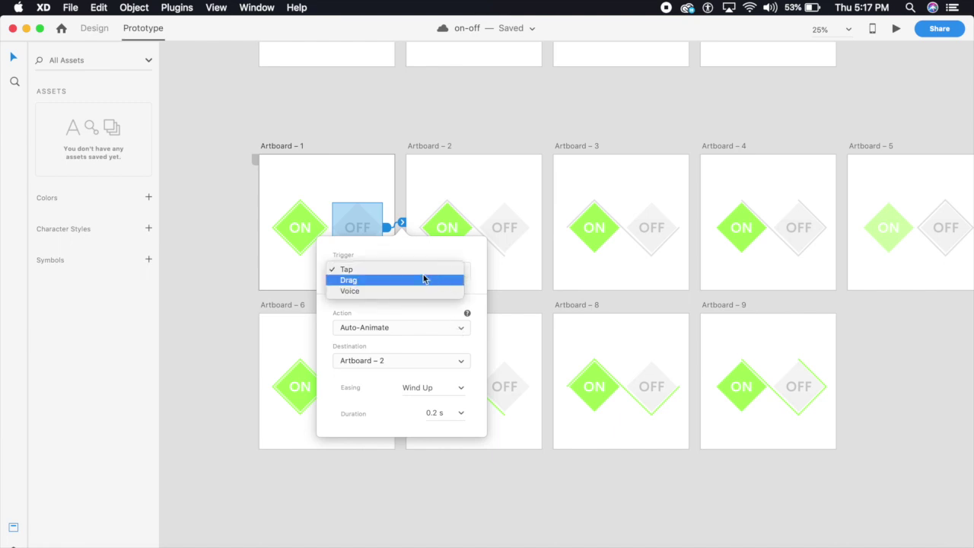
pyautogui.click(396, 270)
pyautogui.click(457, 326)
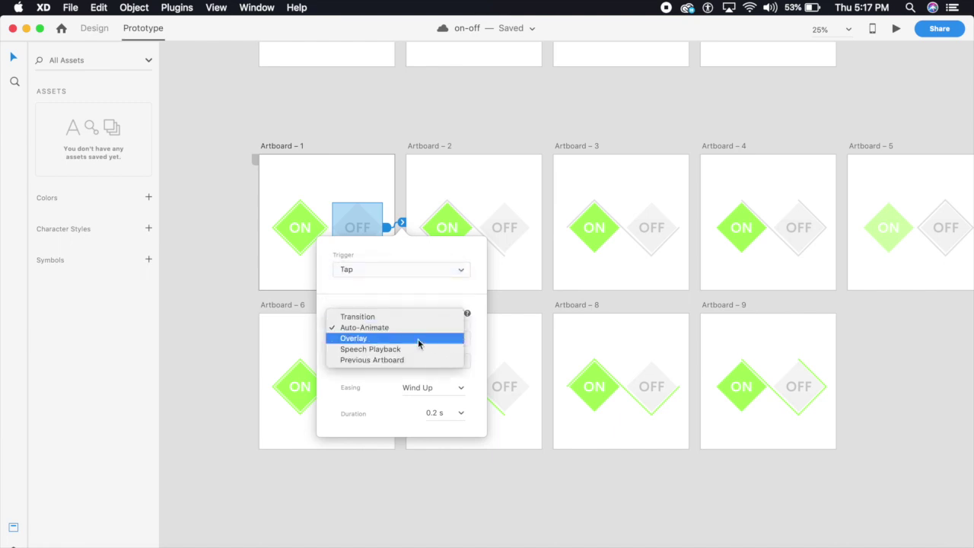
pyautogui.click(377, 329)
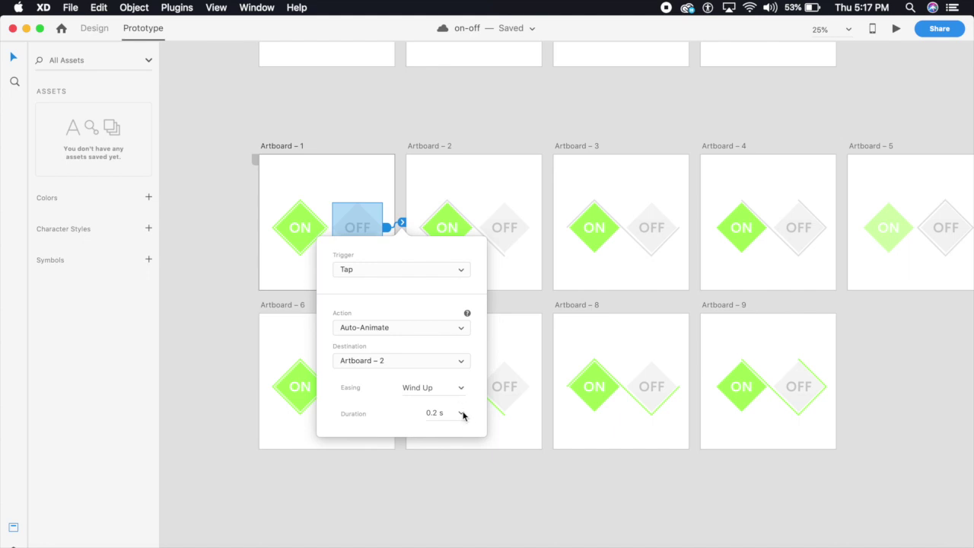
pyautogui.click(480, 153)
# Step: Link the whole of Artboard – 2 to Artboard – 3
pyautogui.hscroll(2, 427, 168)
pyautogui.scroll(1, 426, 167)
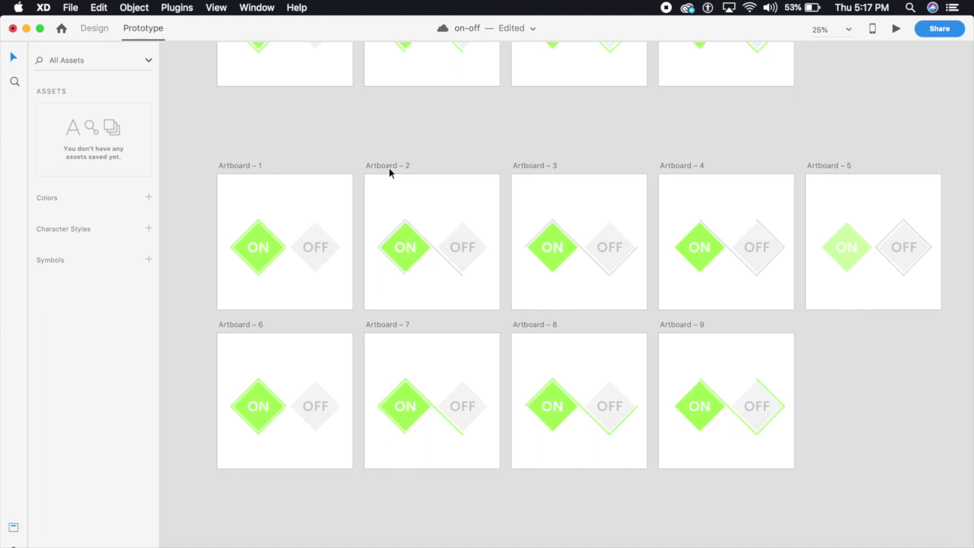
pyautogui.click(389, 169)
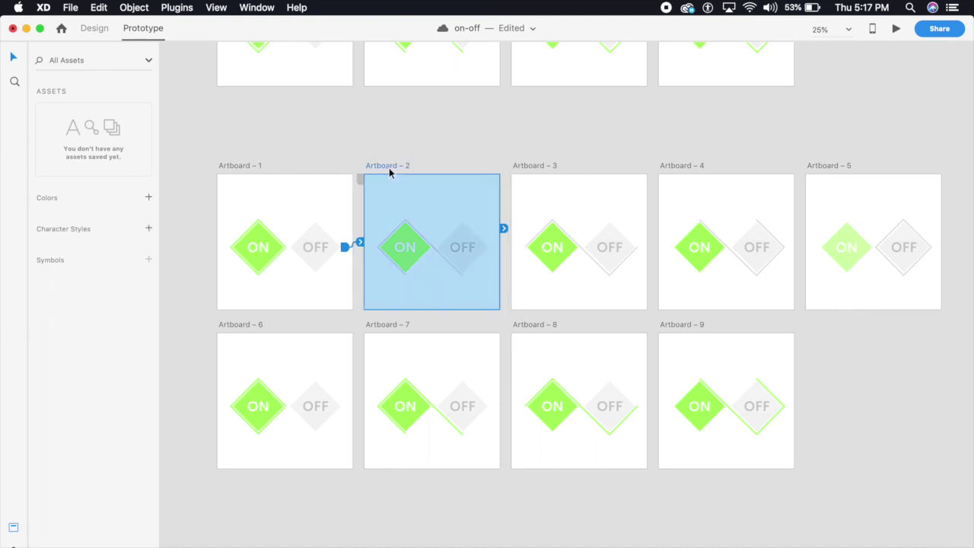
pyautogui.click(504, 230)
pyautogui.click(503, 230)
pyautogui.click(503, 230)
pyautogui.moveTo(503, 230); pyautogui.dragTo(539, 226)
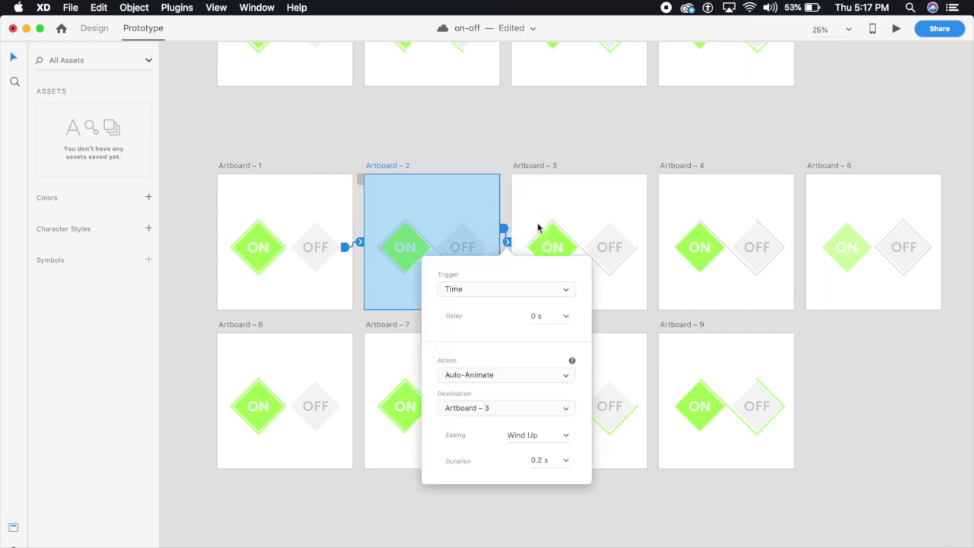
# Step: For the link to Artboard – 3, keep the trigger as Time and set the easing to Ease Out
pyautogui.click(553, 296)
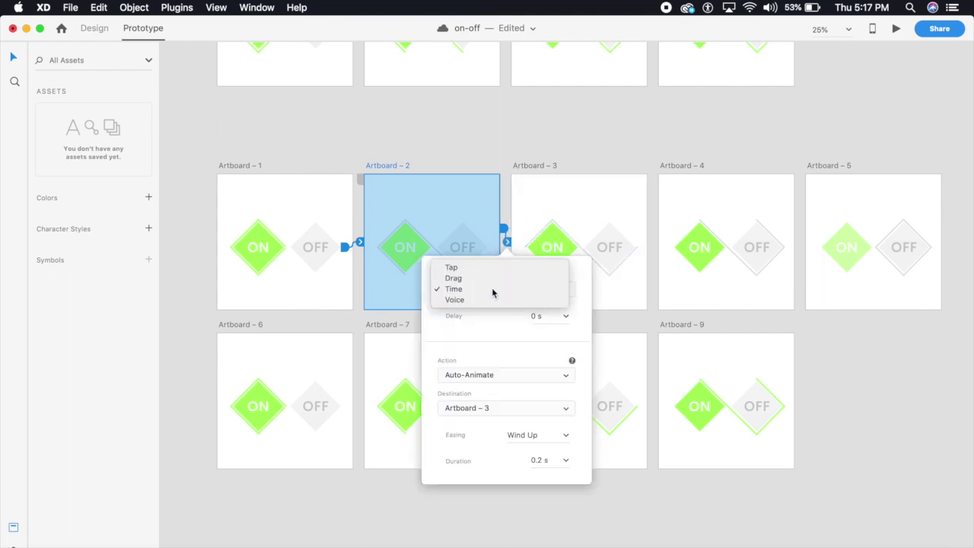
pyautogui.click(493, 290)
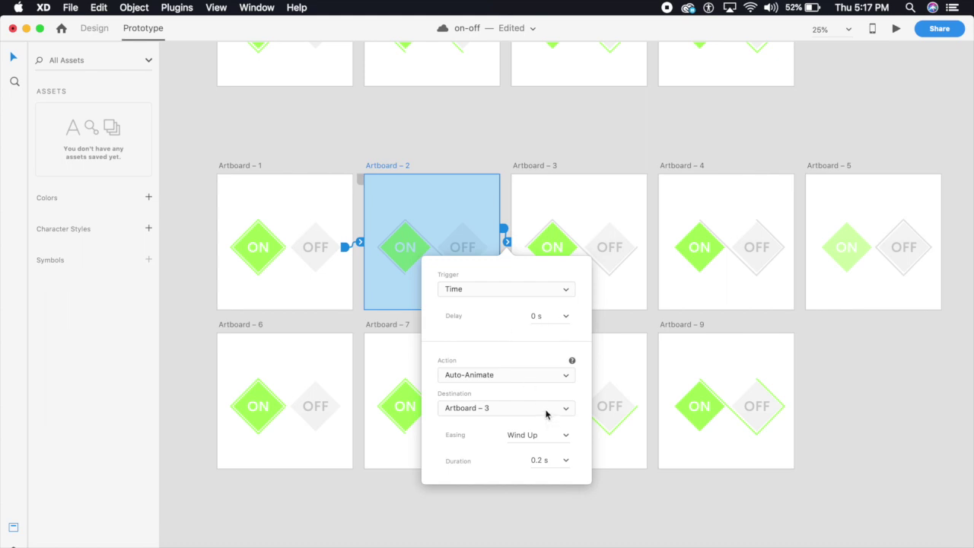
pyautogui.click(565, 438)
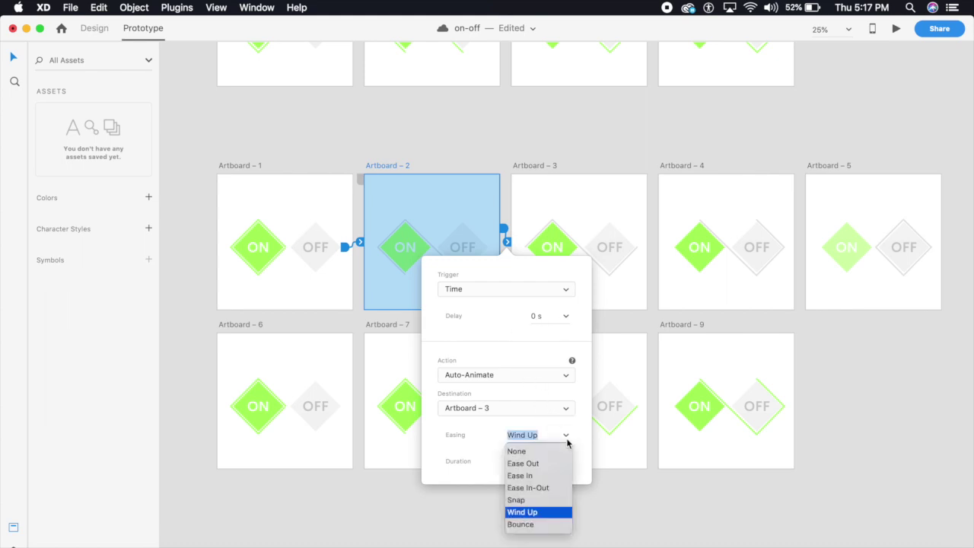
pyautogui.click(532, 464)
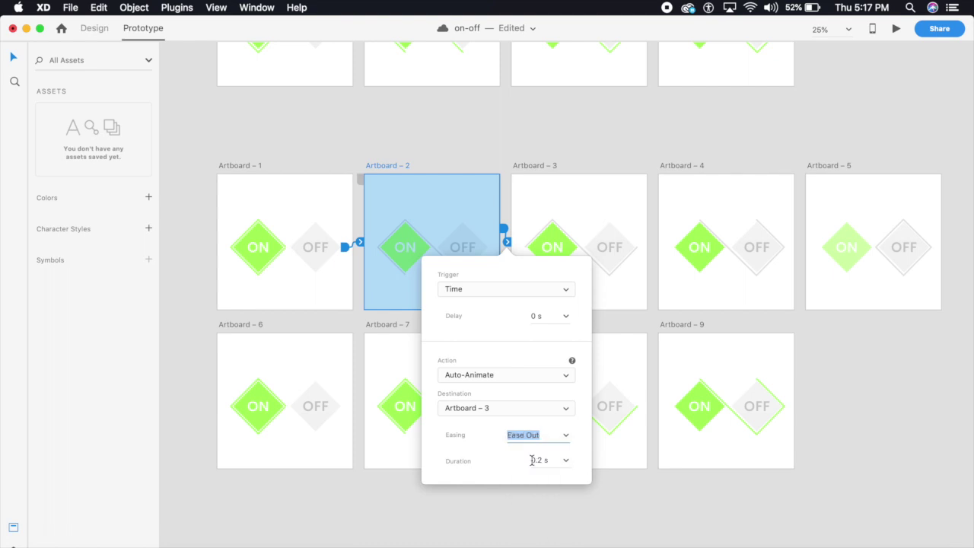
# Step: Link the whole of Artboard – 3 to Artboard – 4 with a Time trigger and Auto-Animate
pyautogui.click(676, 164)
pyautogui.hscroll(3, 599, 148)
pyautogui.click(449, 172)
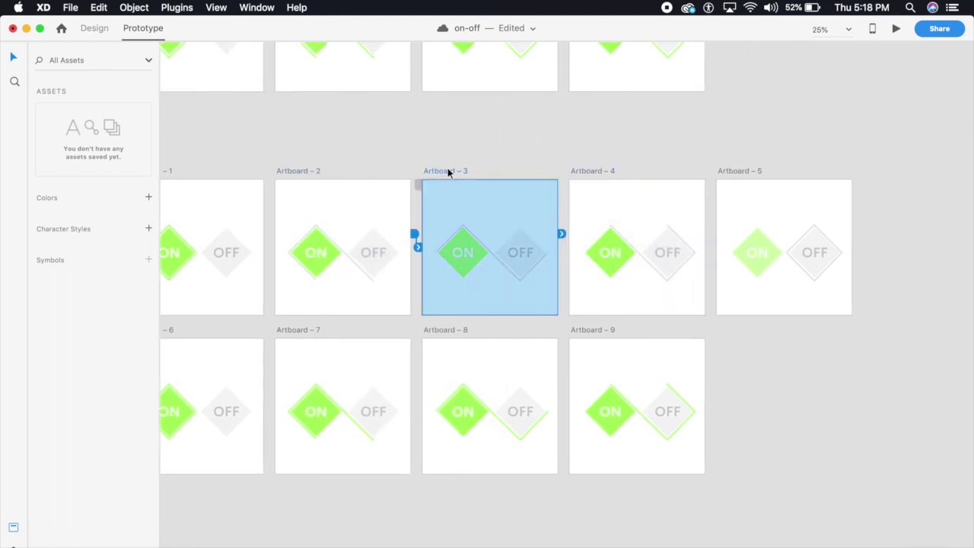
pyautogui.moveTo(561, 234); pyautogui.dragTo(605, 229)
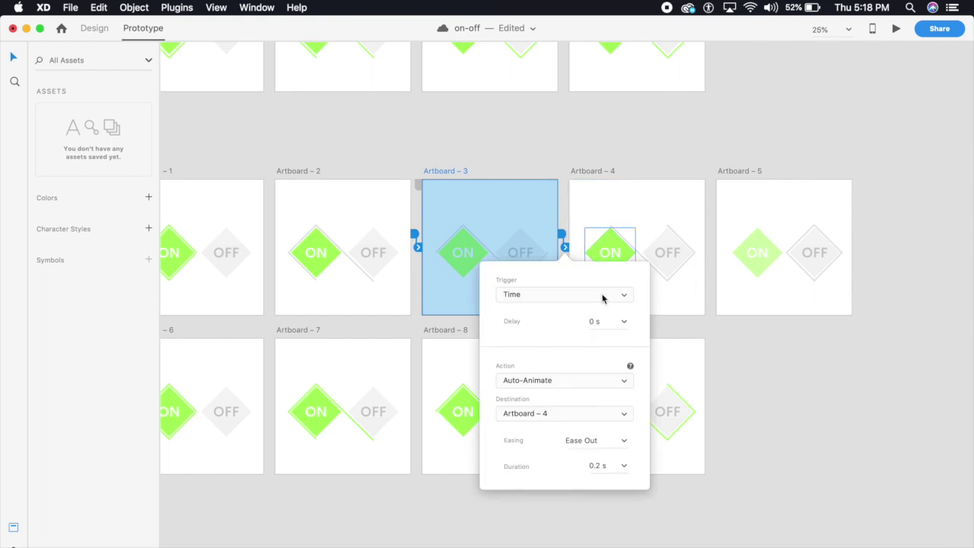
pyautogui.click(783, 358)
# Step: Link the whole of Artboard – 4 to Artboard – 5, keeping the Time trigger, Auto-Animate and Ease Out
pyautogui.hscroll(5, 468, 254)
pyautogui.click(393, 185)
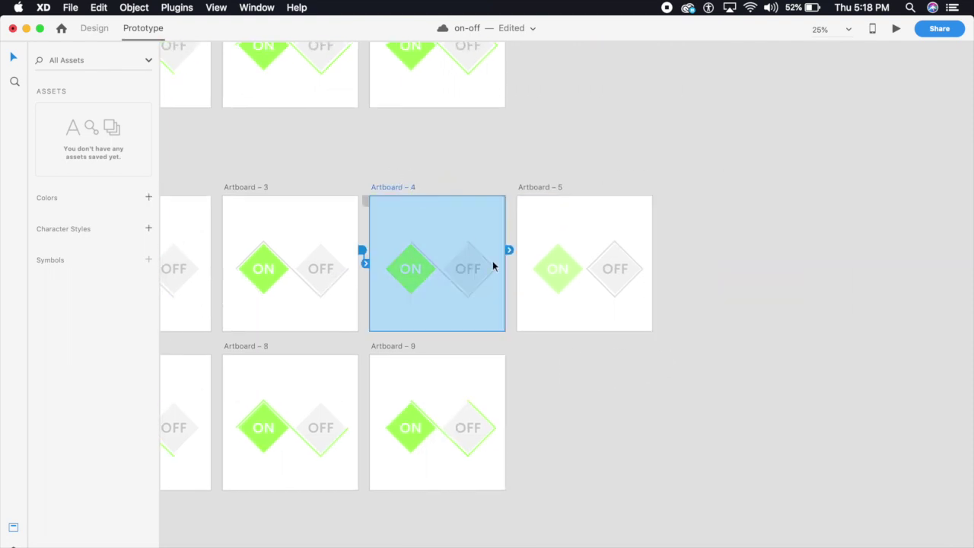
pyautogui.moveTo(508, 253); pyautogui.dragTo(558, 257)
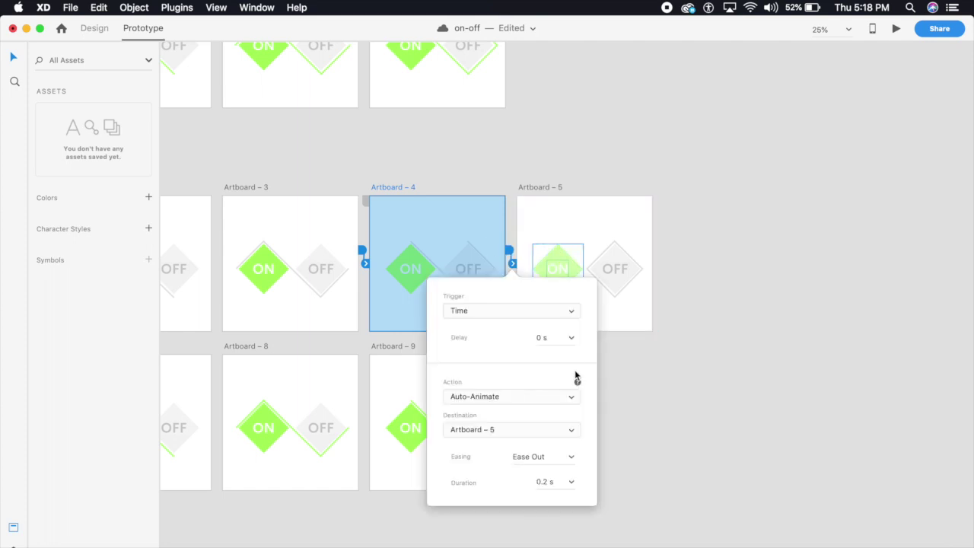
pyautogui.click(621, 347)
# Step: Link the ON diamond in Artboard – 5 to Artboard – 9 on Tap with Auto-Animate and set its easing to Wind Up
pyautogui.click(557, 265)
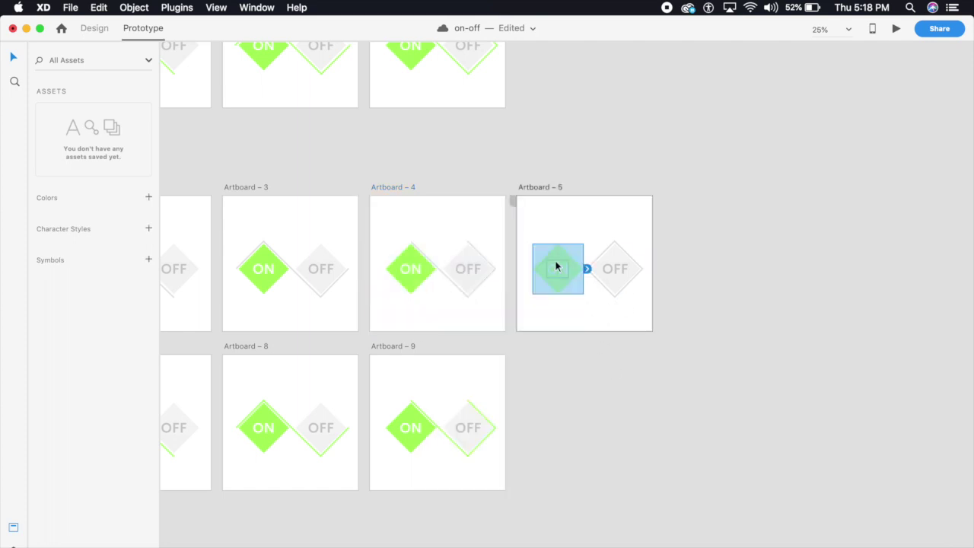
pyautogui.moveTo(586, 268); pyautogui.dragTo(493, 414)
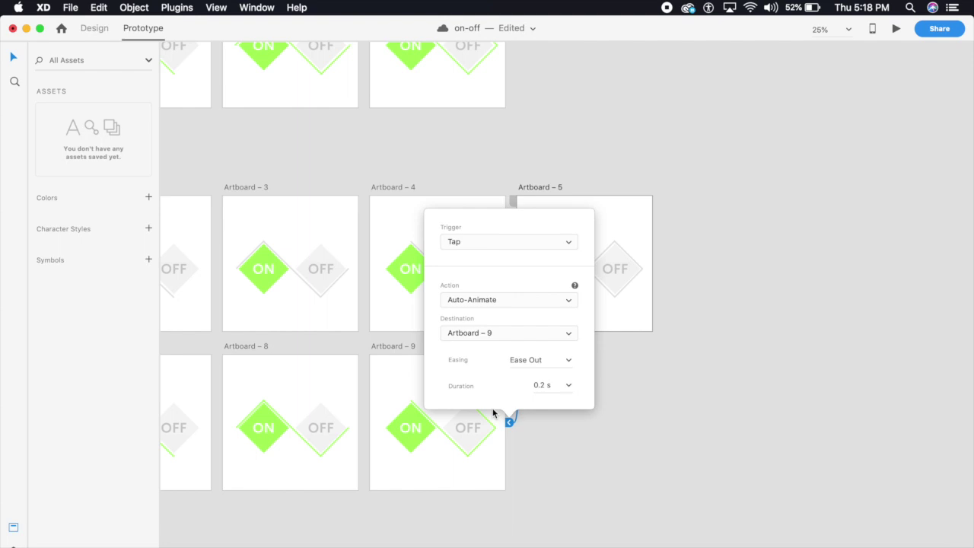
pyautogui.click(569, 360)
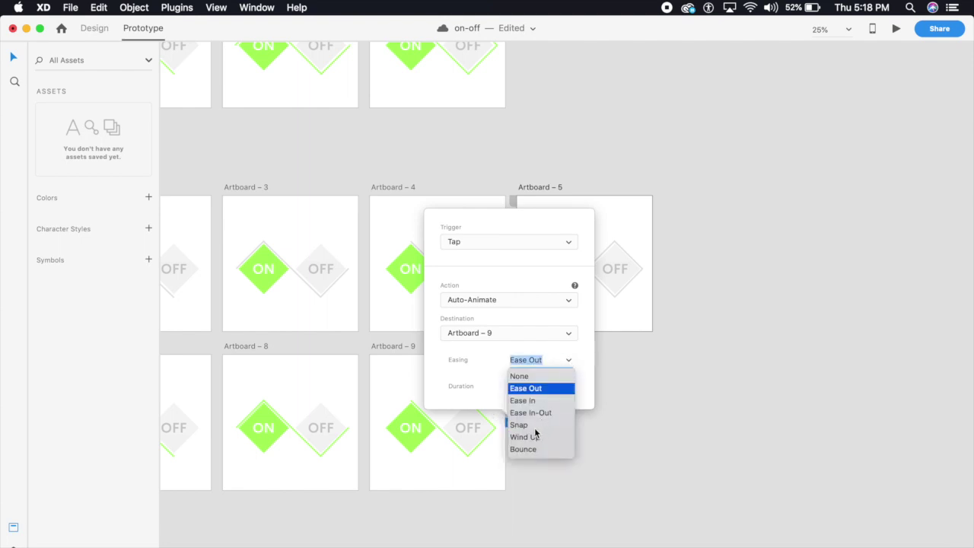
pyautogui.click(531, 437)
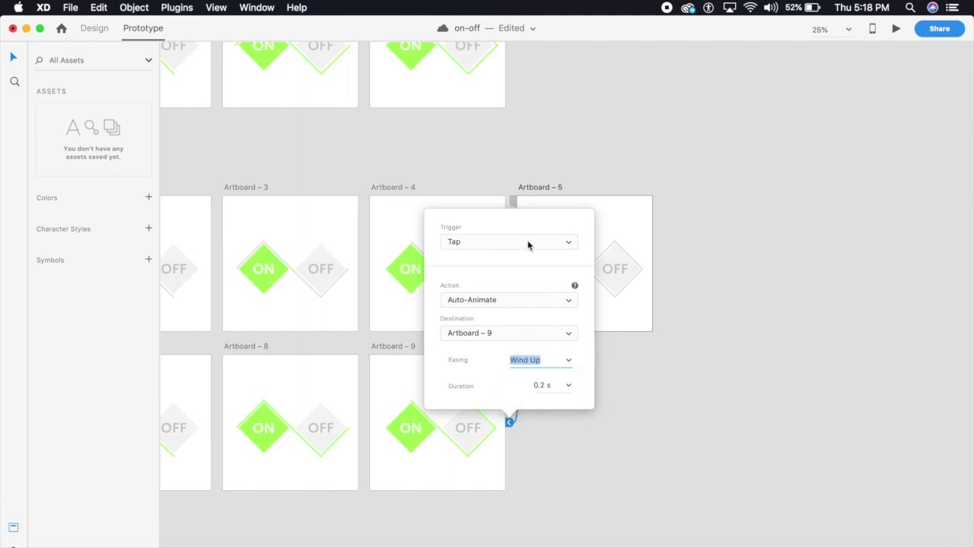
pyautogui.click(585, 441)
# Step: Link the whole of Artboard – 9 to Artboard – 8 with a Time trigger and set the easing to Ease Out
pyautogui.hscroll(-5, 586, 411)
pyautogui.scroll(-1, 586, 411)
pyautogui.click(541, 325)
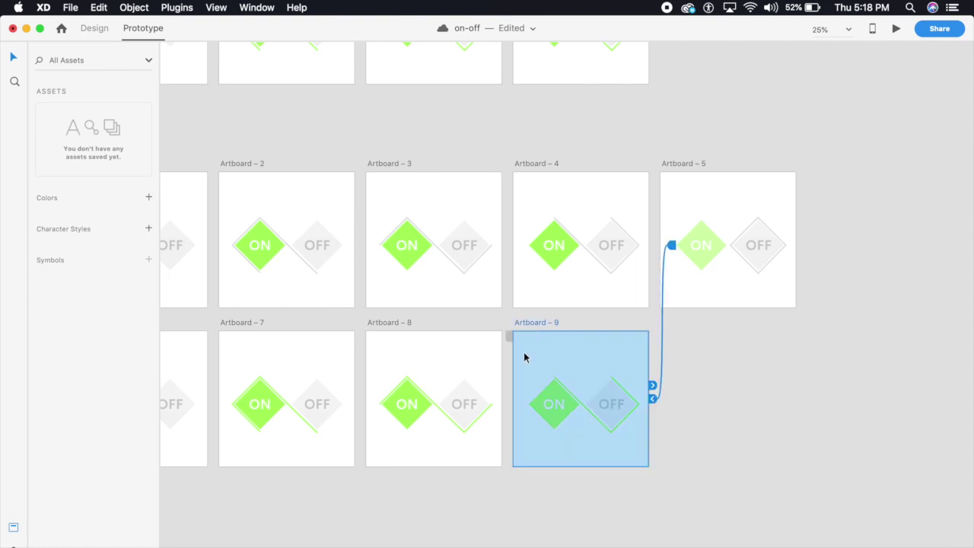
pyautogui.moveTo(653, 386); pyautogui.dragTo(478, 382)
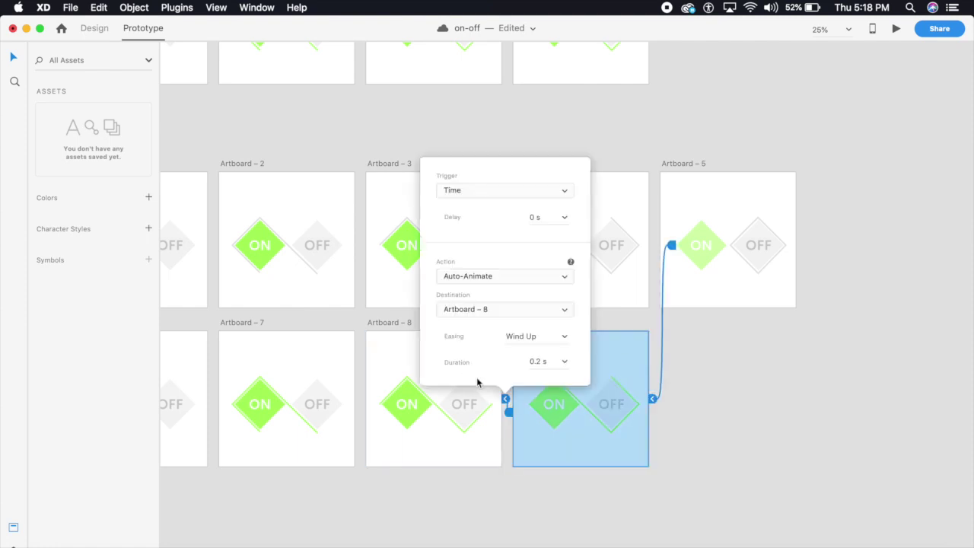
pyautogui.click(556, 335)
pyautogui.click(522, 365)
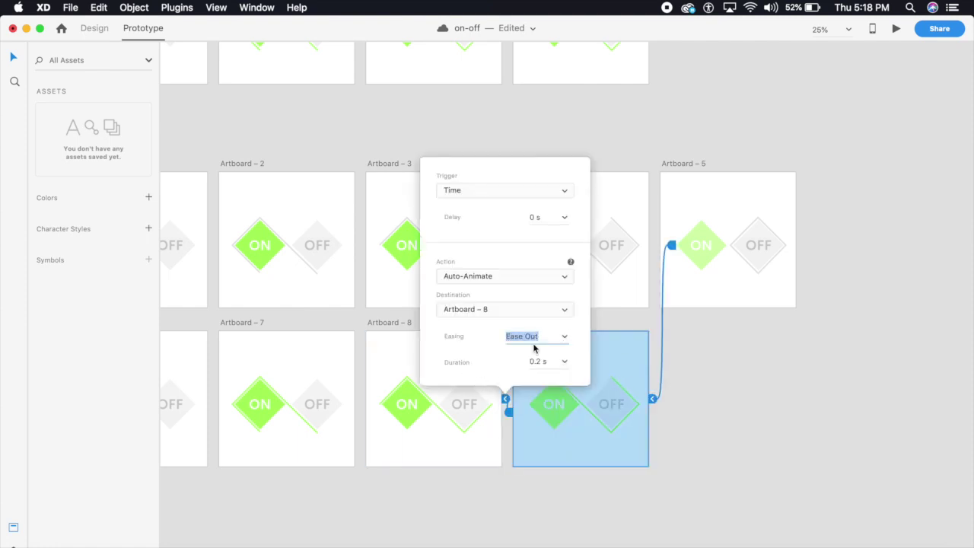
pyautogui.click(704, 478)
# Step: Link Artboard – 8 to Artboard – 7 and Artboard – 7 to Artboard – 6 with Time triggers and Auto-Animate
pyautogui.hscroll(-5, 684, 429)
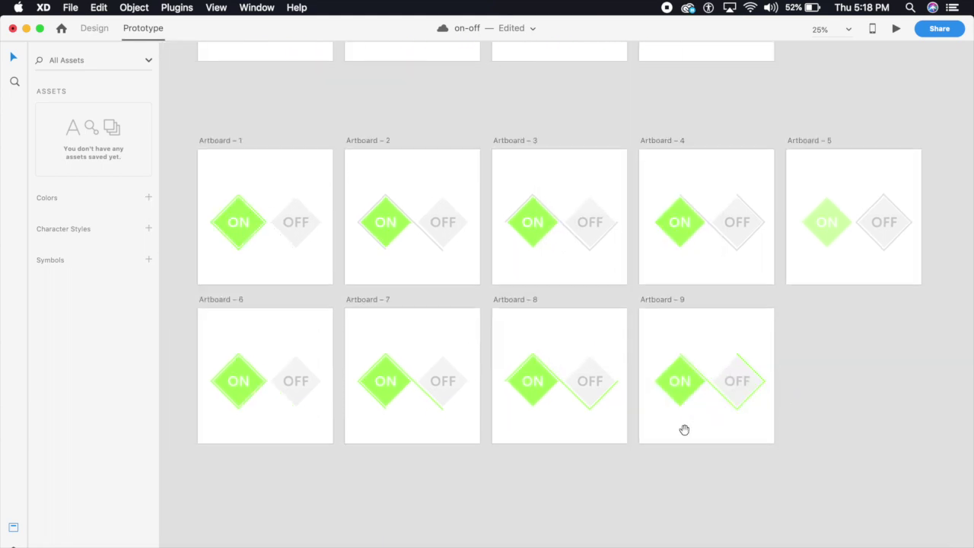
pyautogui.click(518, 299)
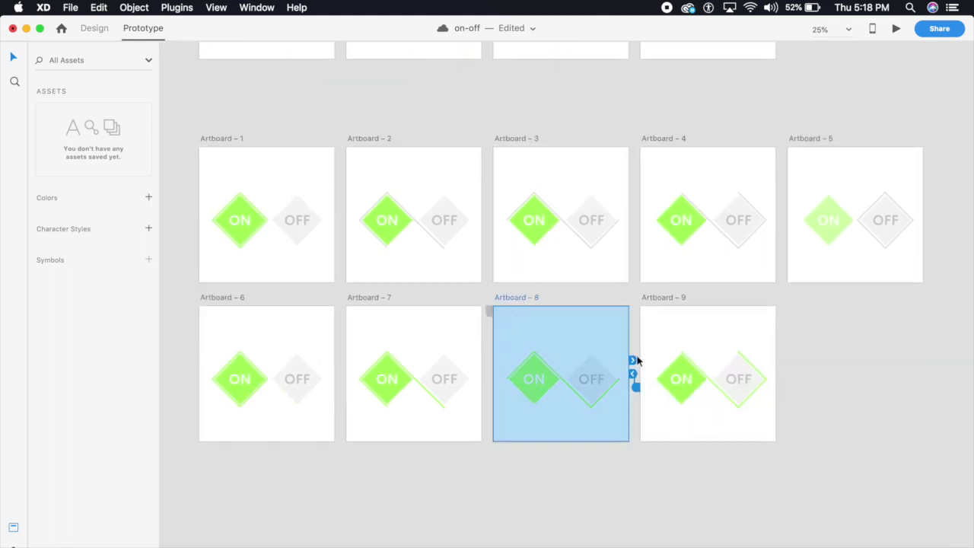
pyautogui.moveTo(636, 356); pyautogui.dragTo(294, 347)
pyautogui.click(378, 299)
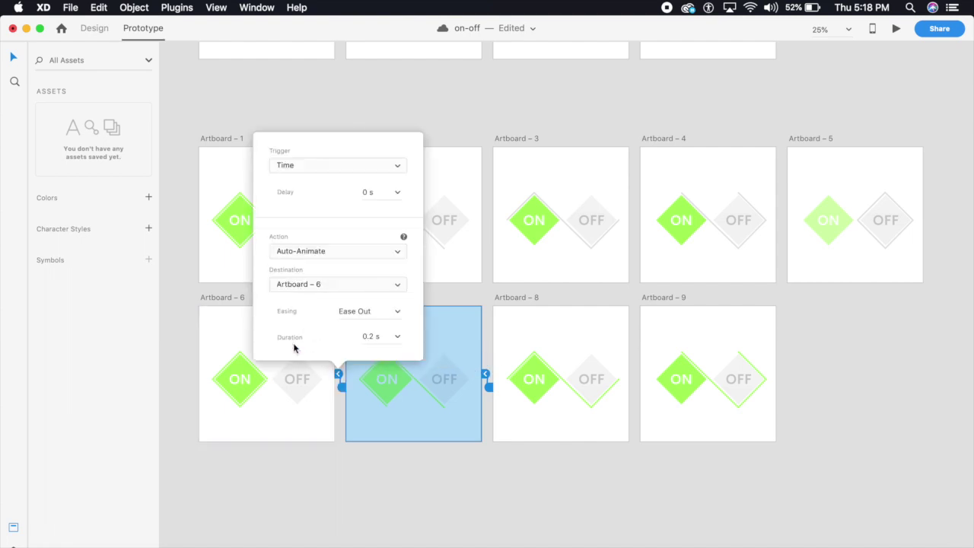
pyautogui.click(396, 481)
# Step: Link the OFF diamond in Artboard – 6 to Artboard – 2 with a Tap trigger and Auto-Animate
pyautogui.hscroll(-3, 343, 315)
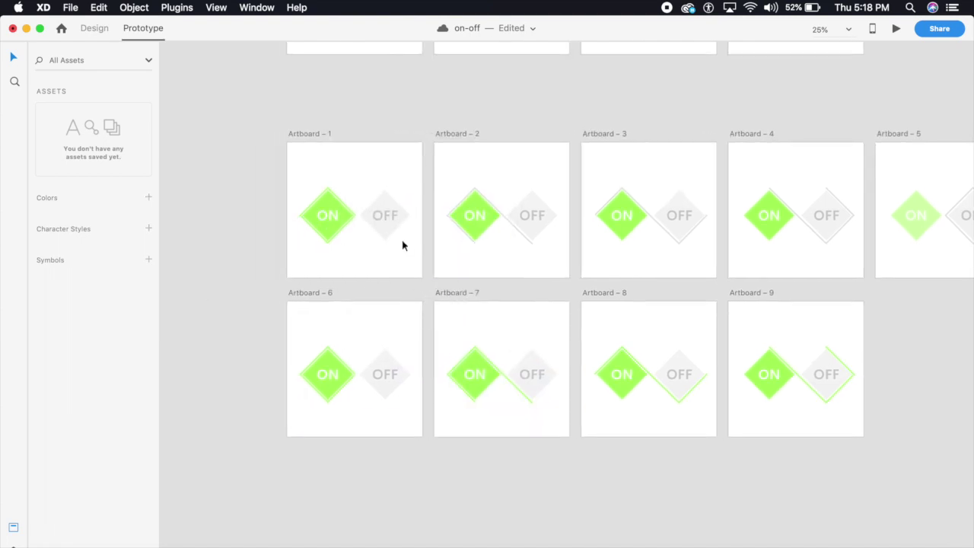
pyautogui.click(394, 377)
pyautogui.moveTo(413, 374); pyautogui.dragTo(456, 257)
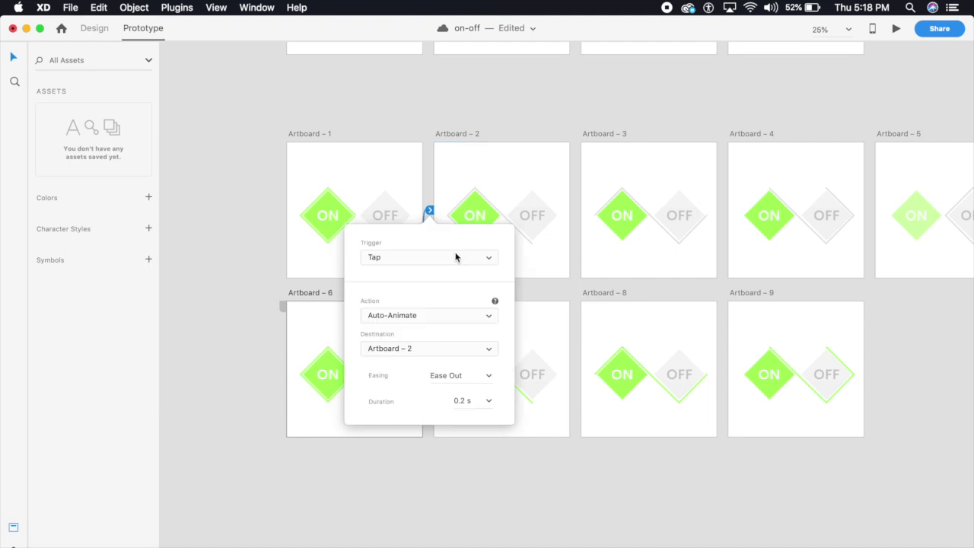
pyautogui.click(451, 126)
# Step: Preview the prototype from Artboard – 1 and test the toggle by alternating between the OFF and ON diamonds
pyautogui.click(391, 163)
pyautogui.click(893, 31)
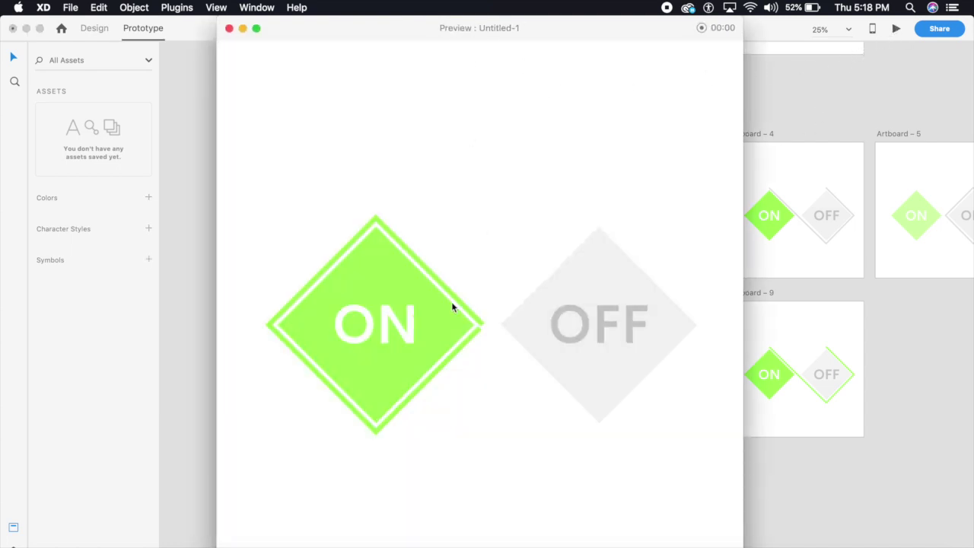
pyautogui.click(567, 336)
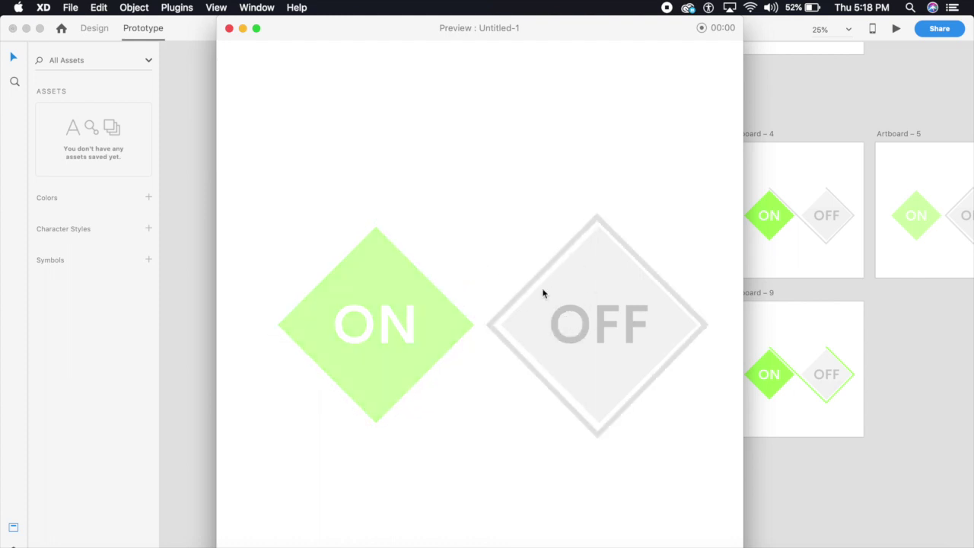
pyautogui.click(426, 327)
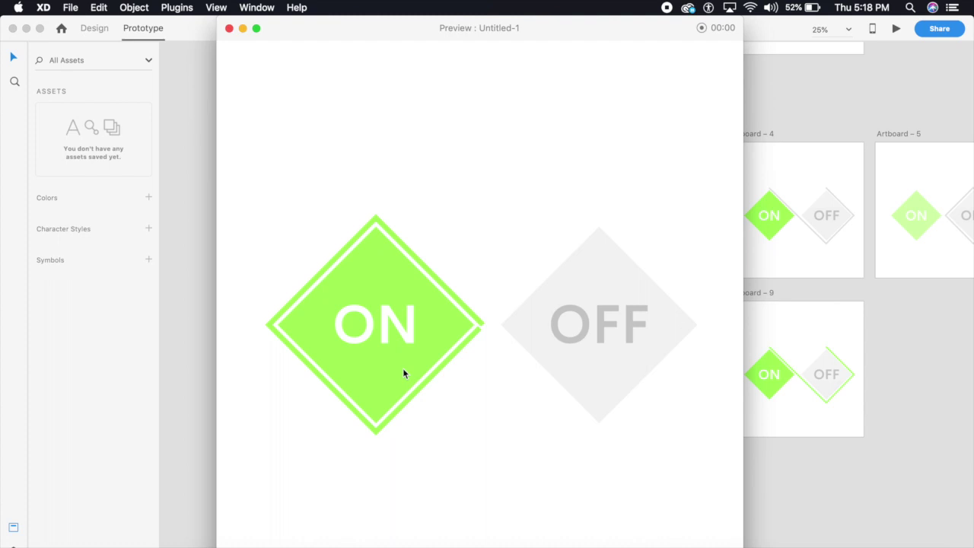
pyautogui.click(685, 331)
pyautogui.click(428, 338)
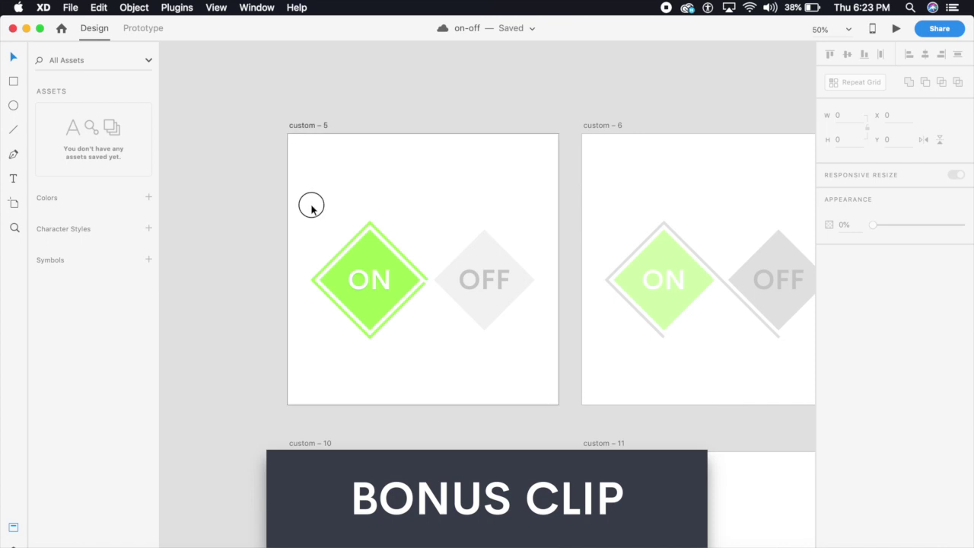
# Step: Select the ON diamond with its outline in custom – 5 and start exporting the selection in PNG format
pyautogui.moveTo(311, 206); pyautogui.dragTo(396, 342)
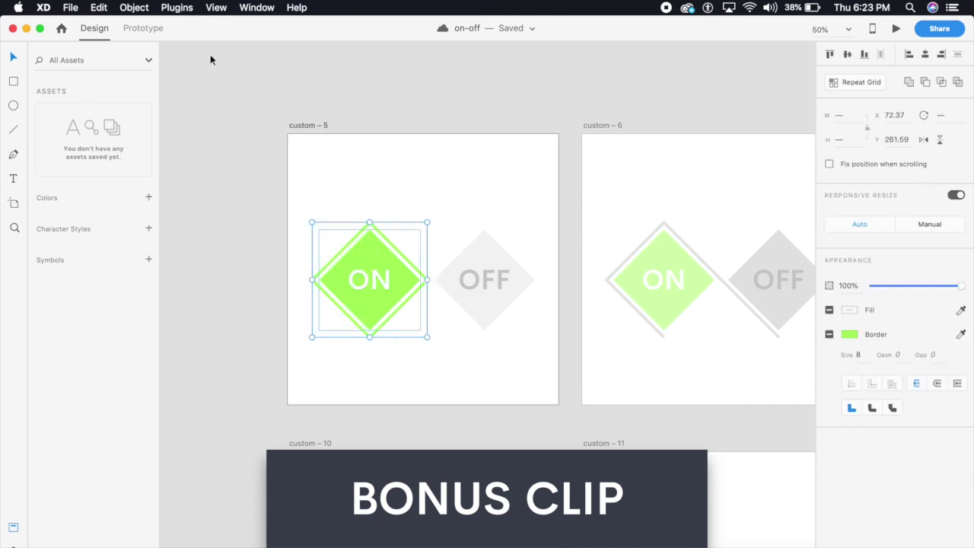
pyautogui.moveTo(313, 190); pyautogui.dragTo(393, 347)
pyautogui.click(77, 10)
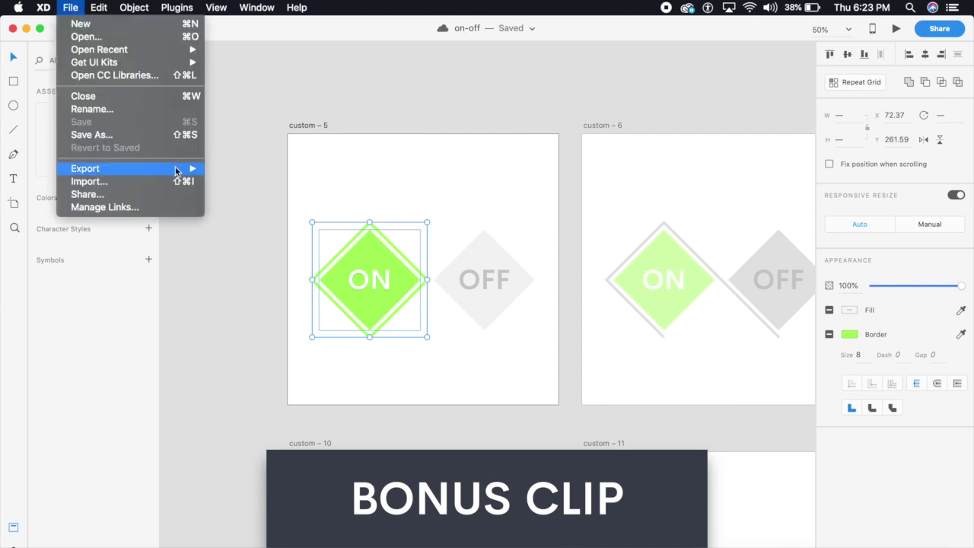
pyautogui.moveTo(189, 169)
pyautogui.click(233, 183)
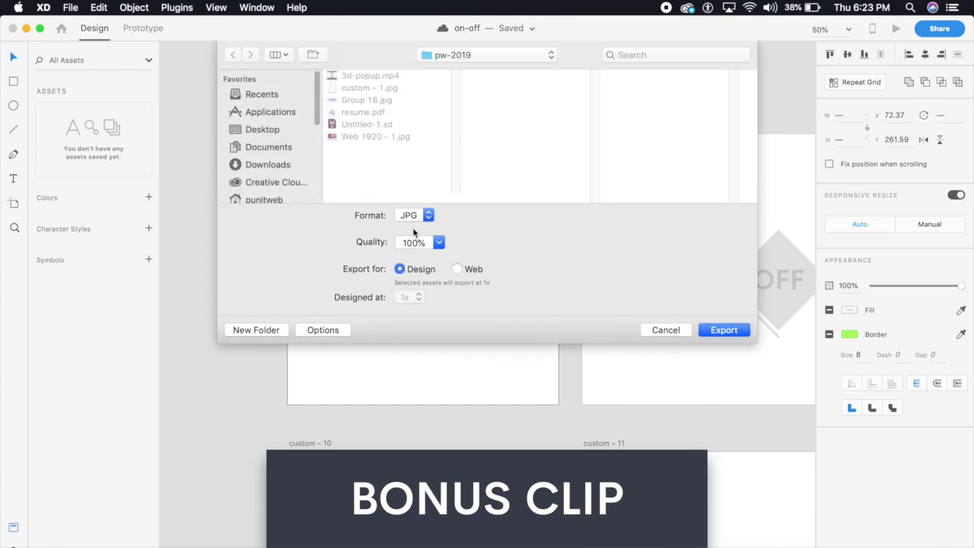
pyautogui.click(415, 216)
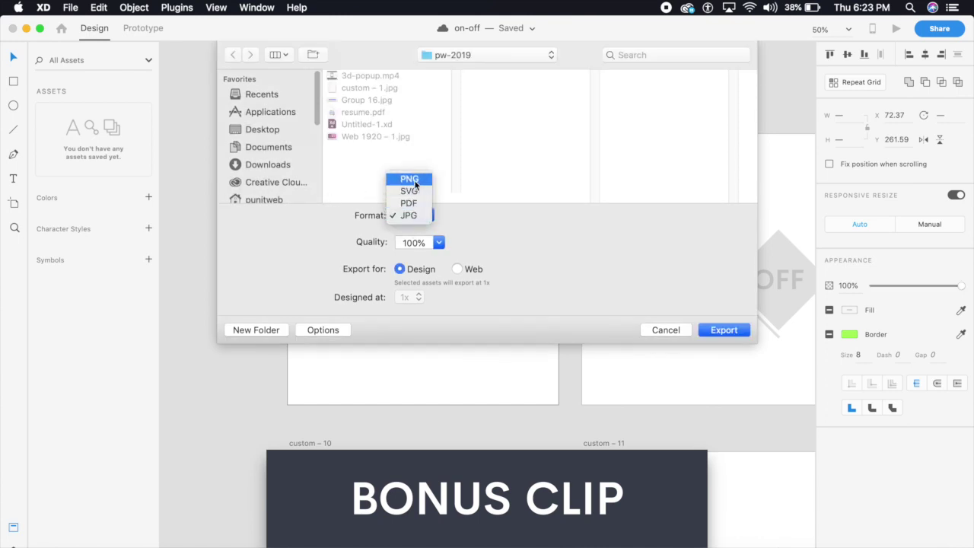
pyautogui.click(414, 179)
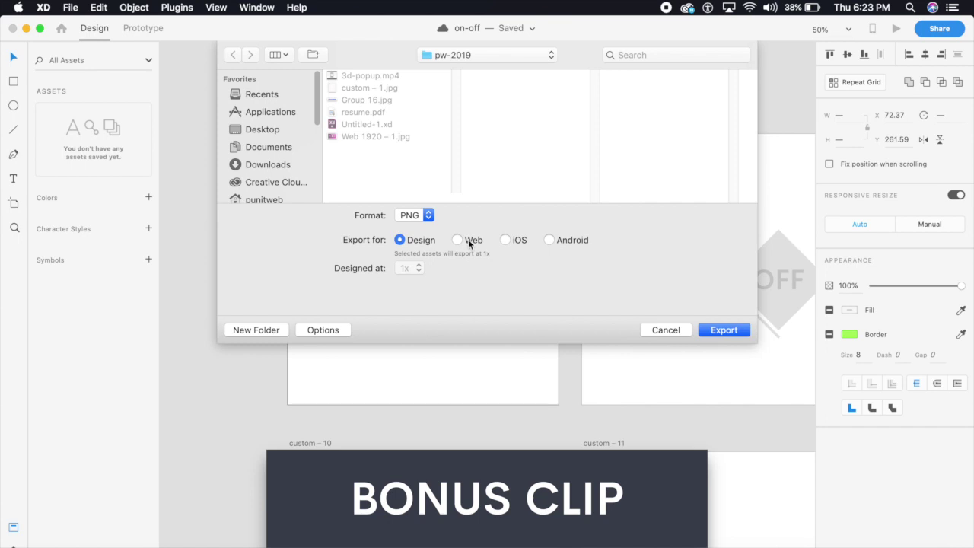
# Step: Set the export target to Android, designed at 400% - xxxhdpi, and review the available densities
pyautogui.click(505, 240)
pyautogui.click(549, 240)
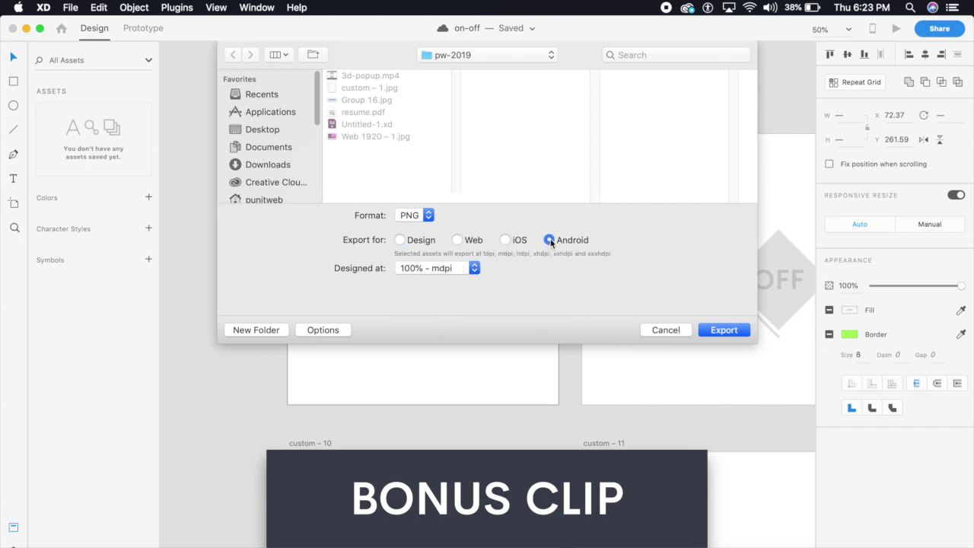
pyautogui.click(430, 268)
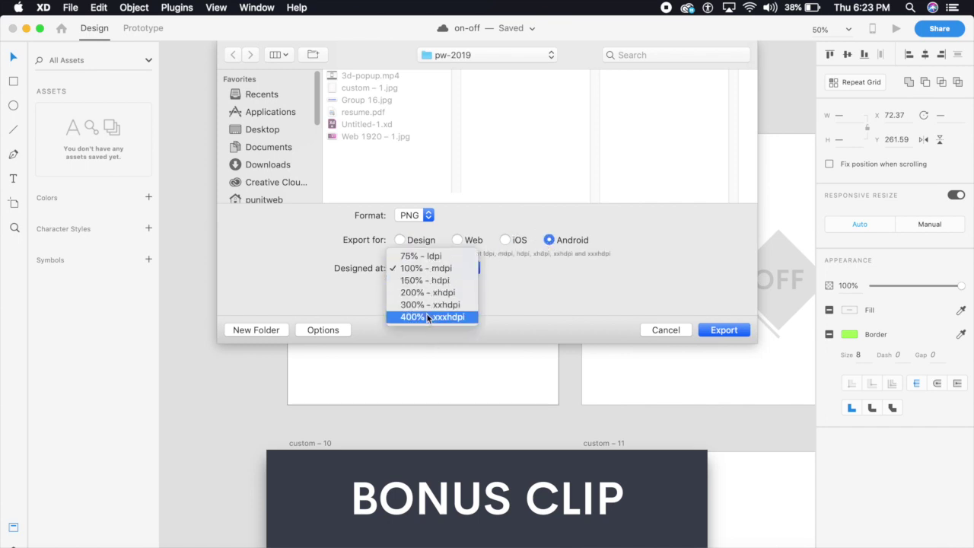
pyautogui.click(430, 318)
pyautogui.click(423, 268)
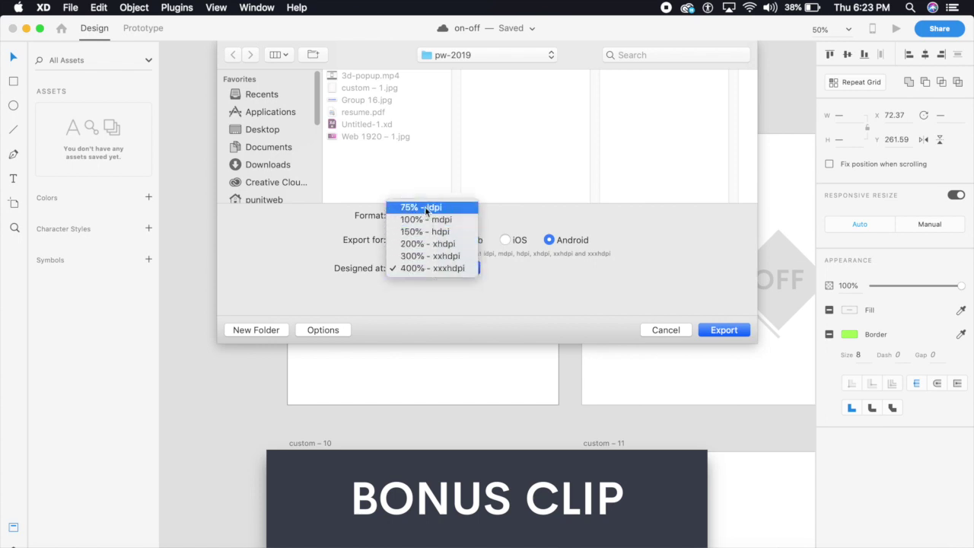
pyautogui.click(503, 280)
# Step: Switch the export target to iOS, review its design scale options, then cancel the export and deselect the ON diamond
pyautogui.click(506, 240)
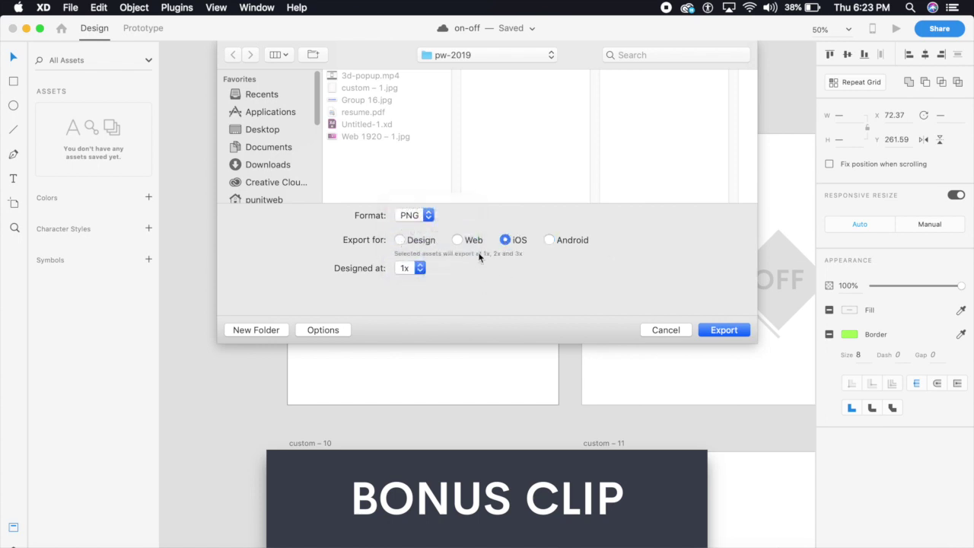
pyautogui.click(419, 268)
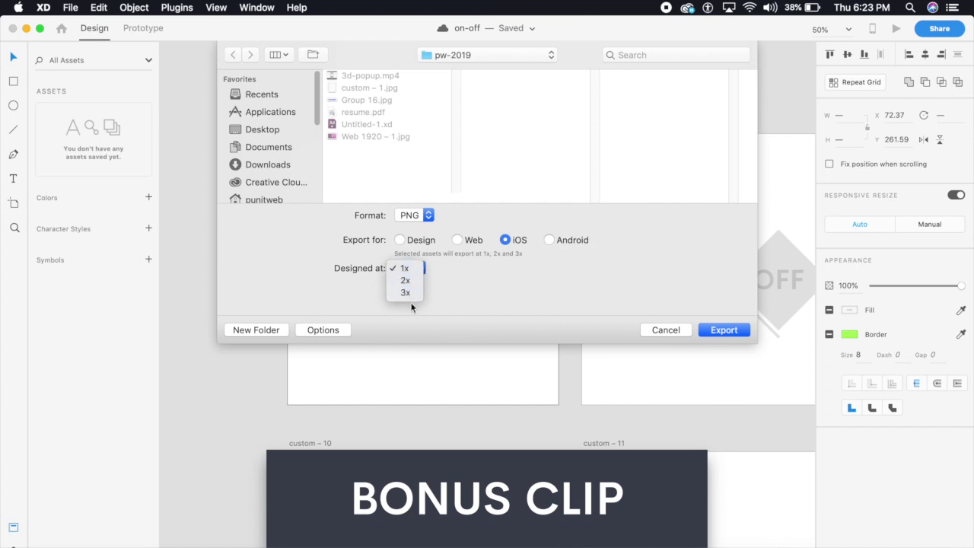
pyautogui.click(491, 290)
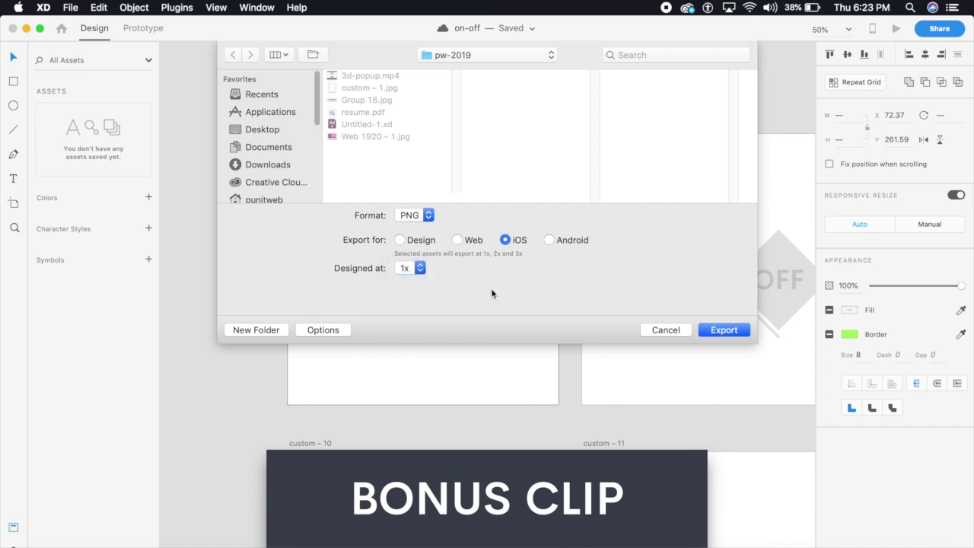
pyautogui.click(670, 332)
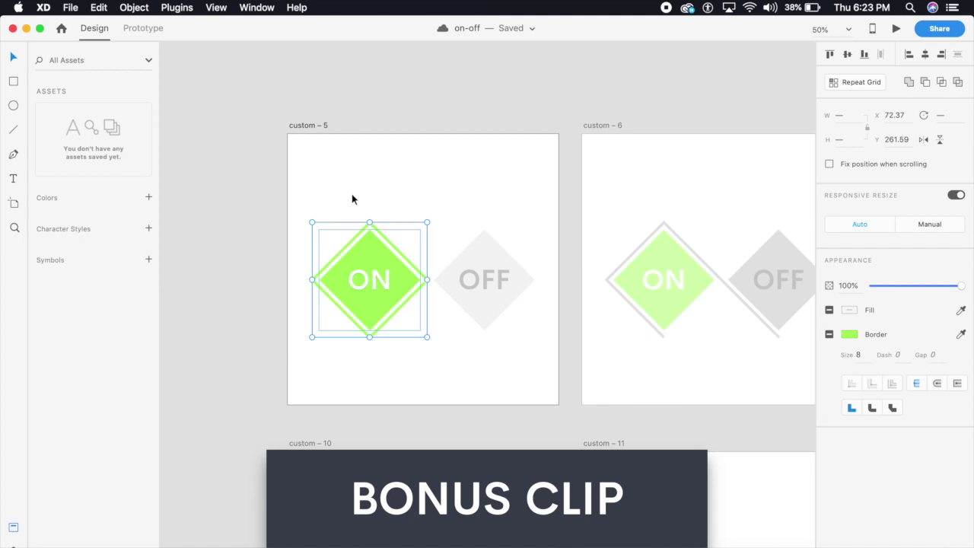
pyautogui.click(265, 129)
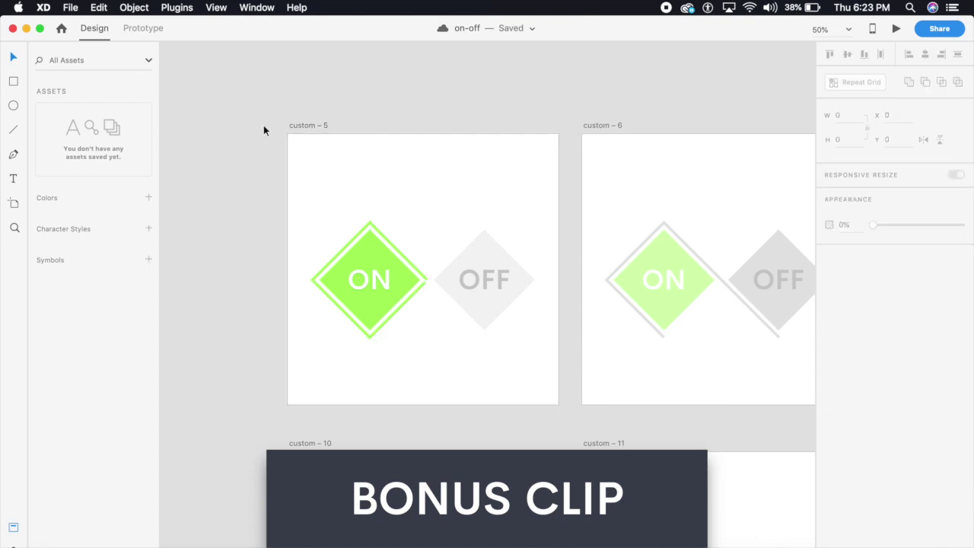